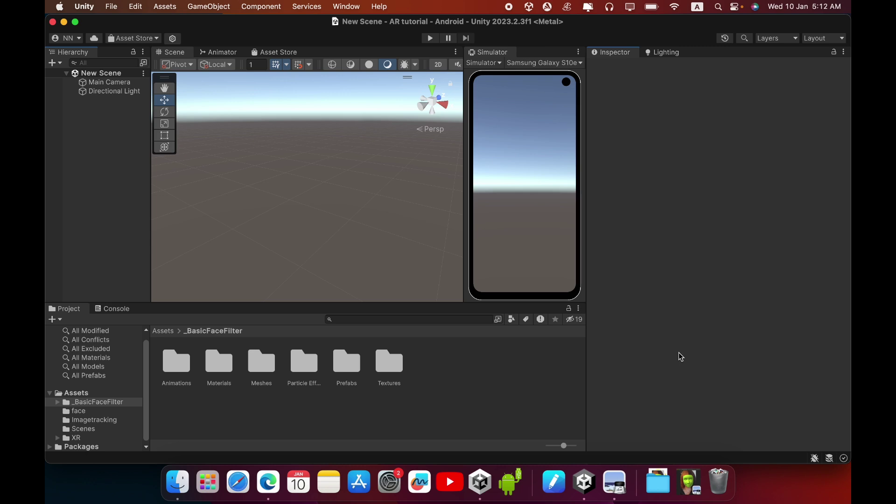
- Find AR Foundation in the Unity Registry, confirm version 5.1.1 is installed, and close Package Manager
left_click(357, 6)
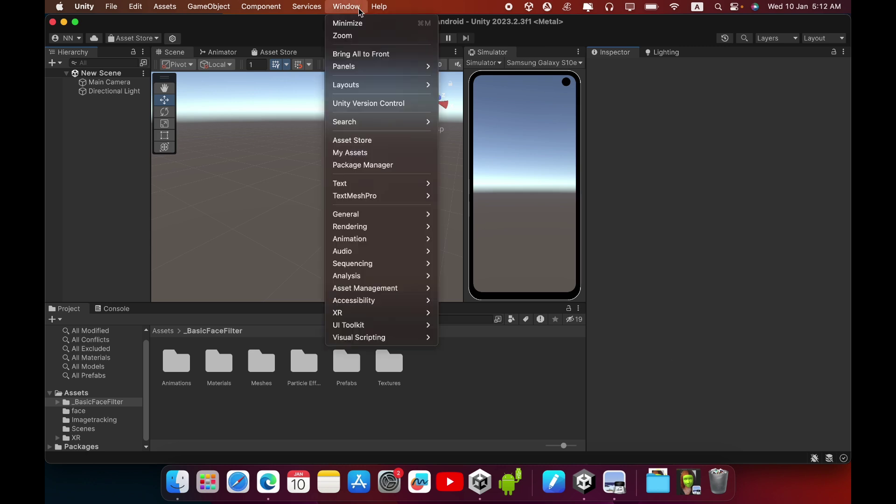
left_click(376, 167)
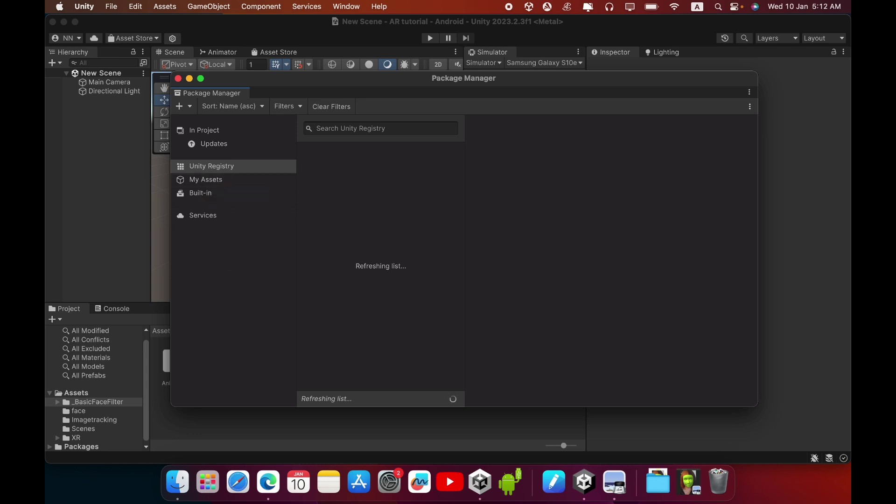
left_click(230, 168)
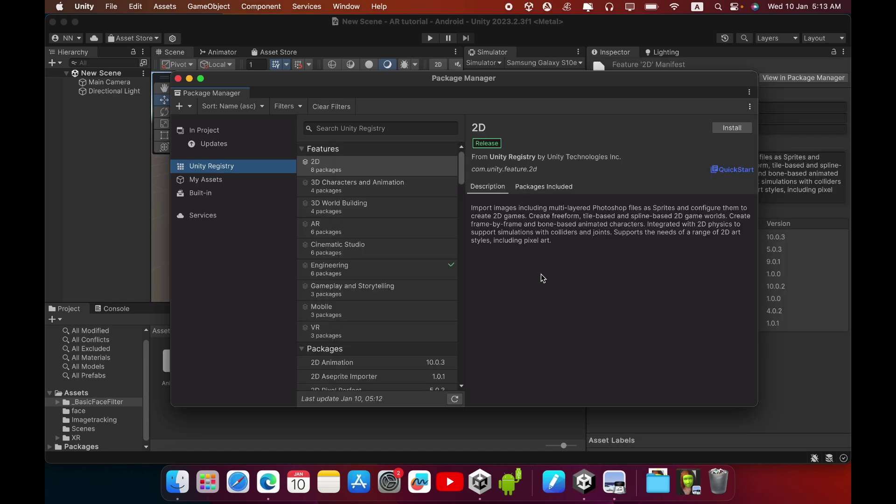
left_click(390, 129)
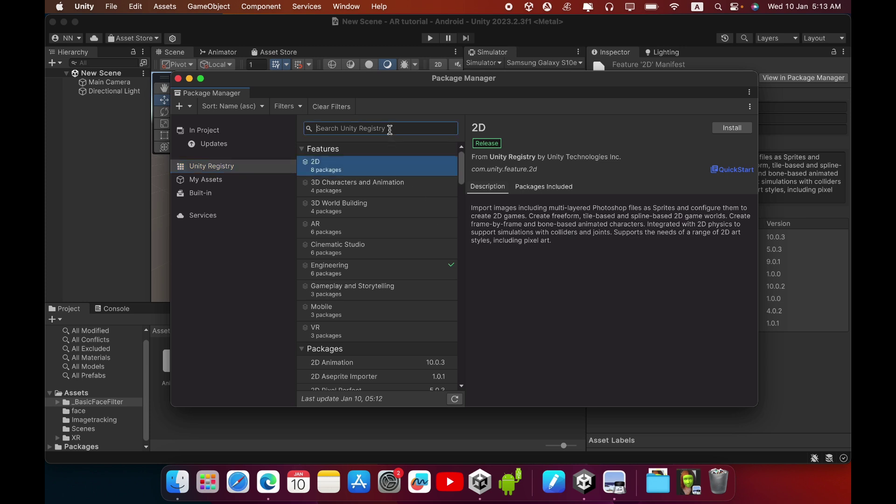
type("ar f")
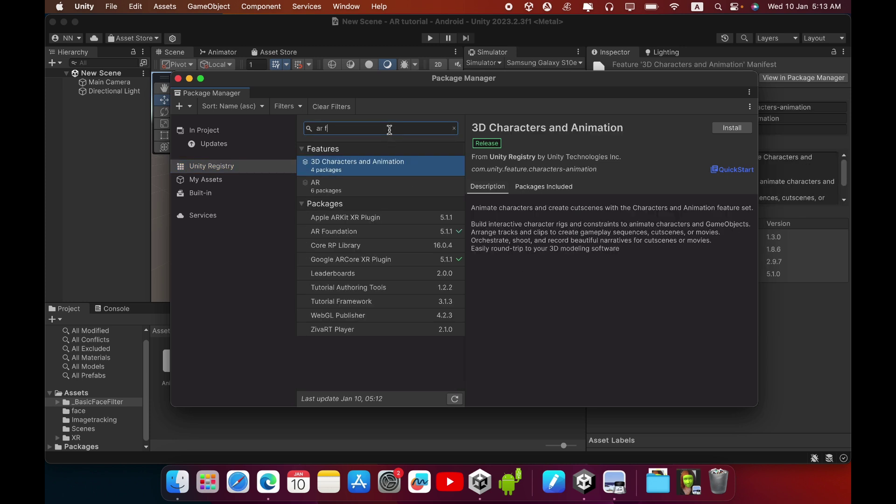
type("o")
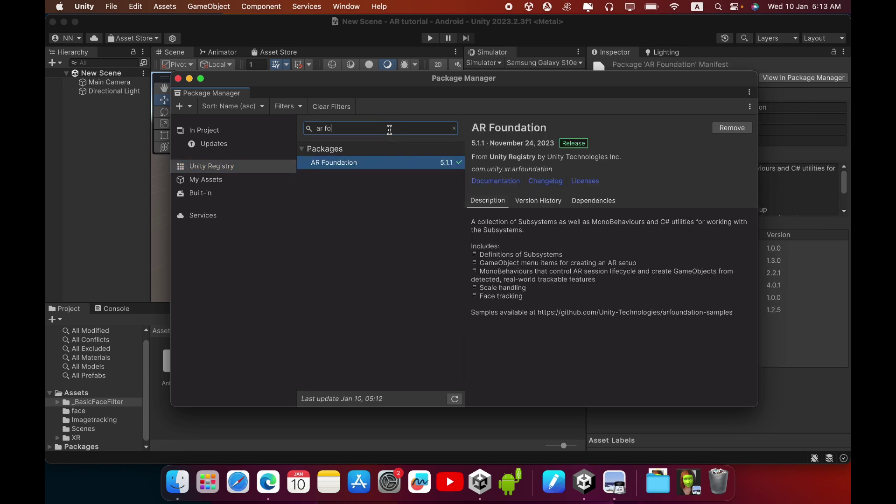
left_click(356, 163)
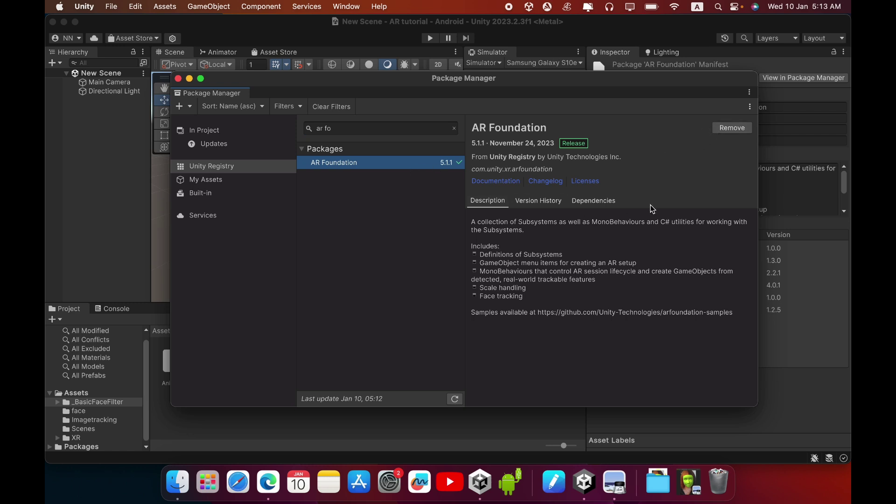
left_click(178, 79)
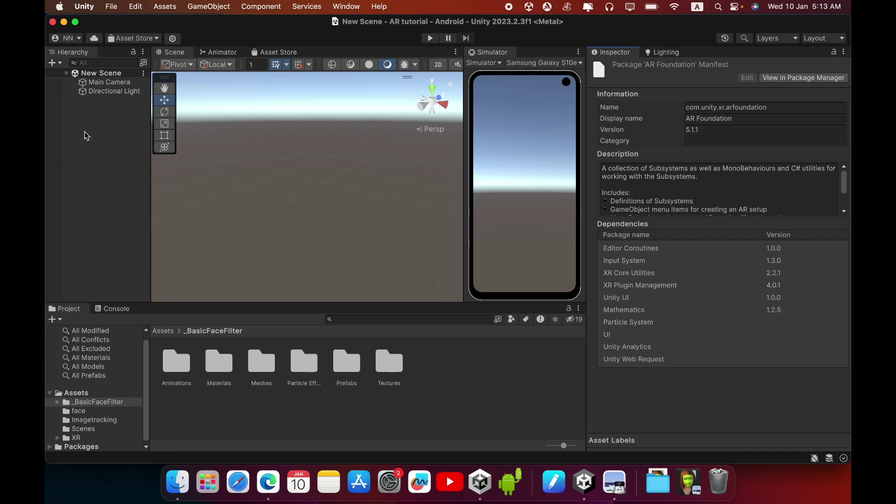
- Add an AR Session and an XR Origin (Mobile AR) from the Hierarchy's XR menu
right_click(97, 113)
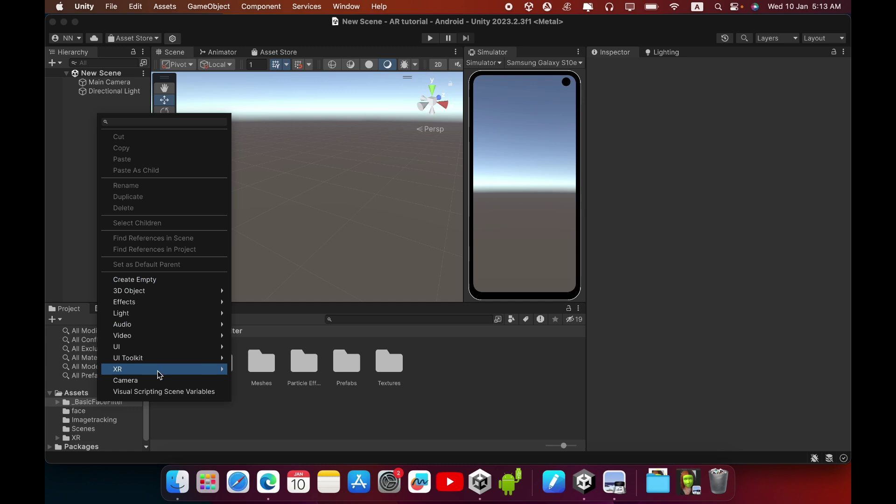
mouse_move(160, 377)
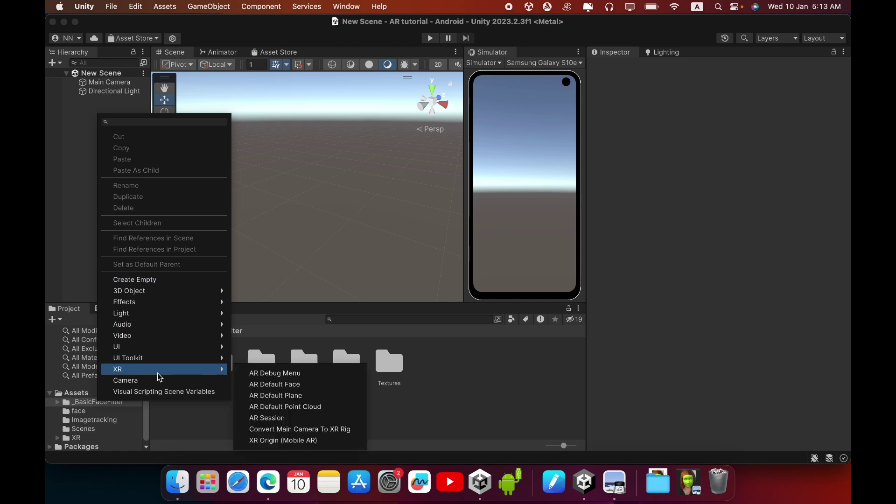
left_click(281, 418)
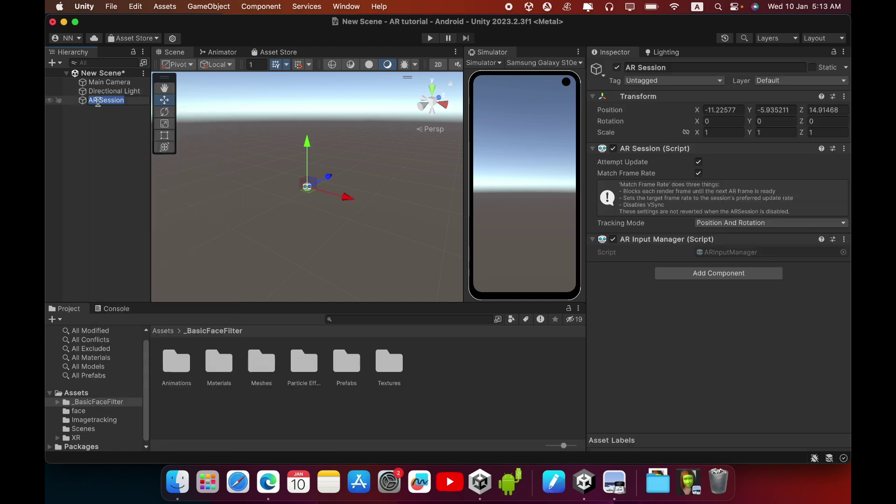
left_click(86, 144)
right_click(86, 144)
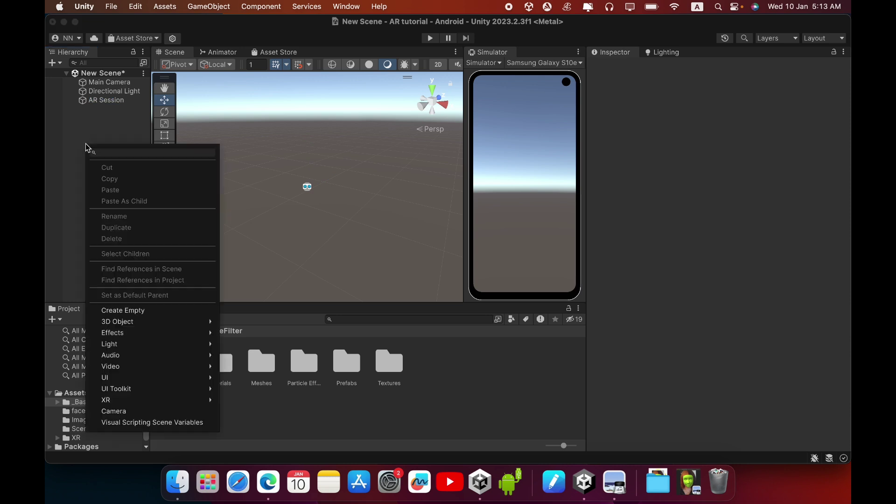
mouse_move(130, 401)
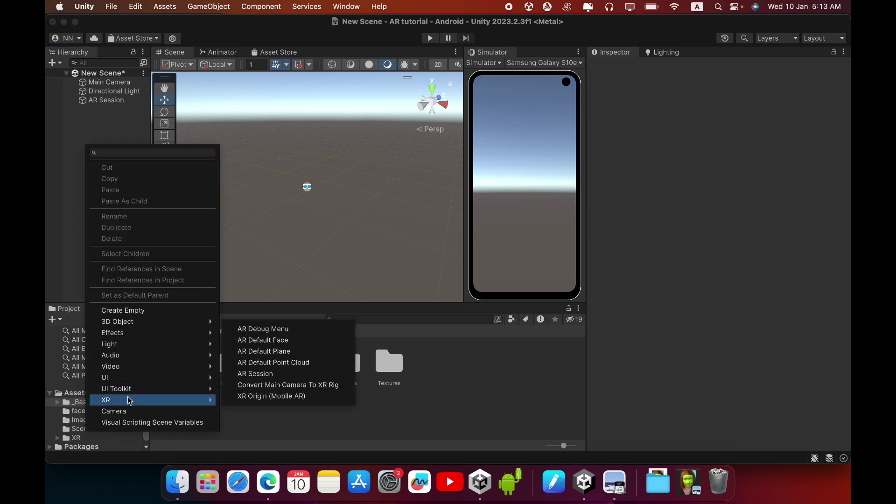
left_click(245, 399)
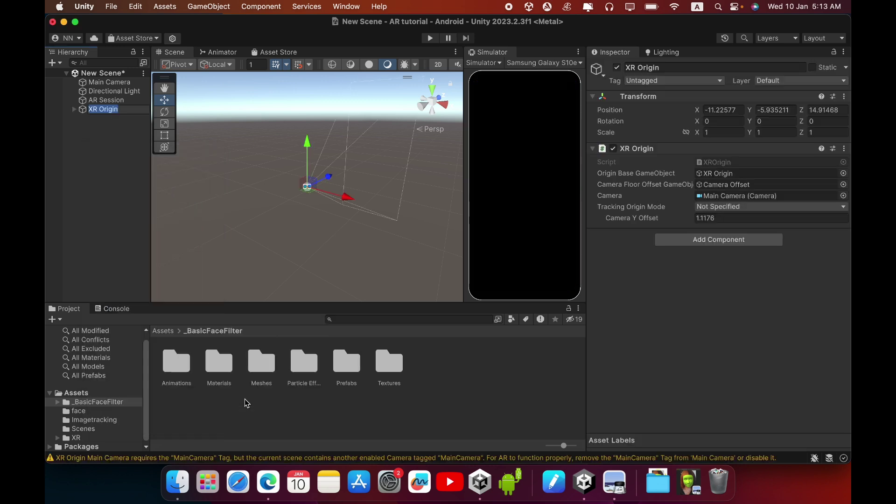
- Delete the original Main Camera from the scene
left_click(97, 158)
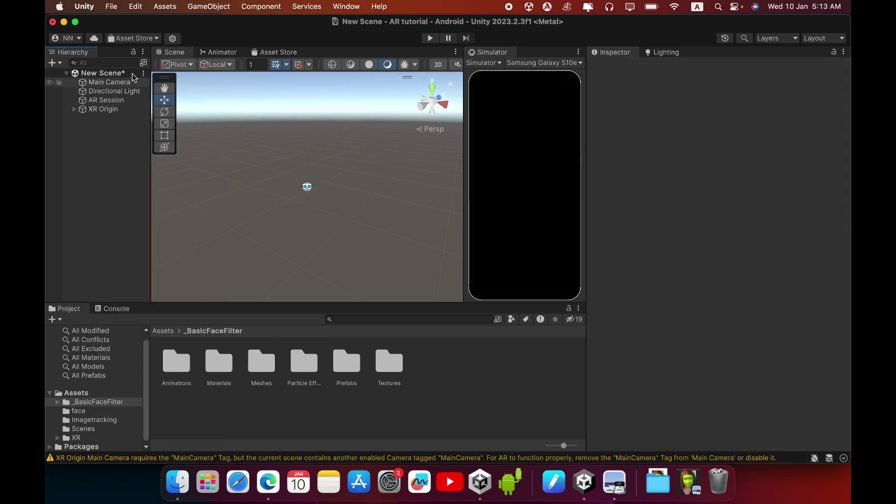
left_click(121, 85)
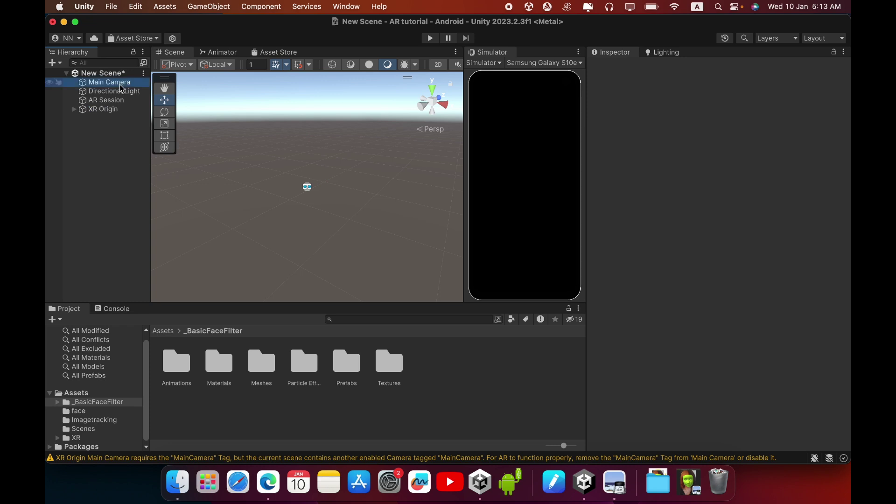
key("super+BackSpace")
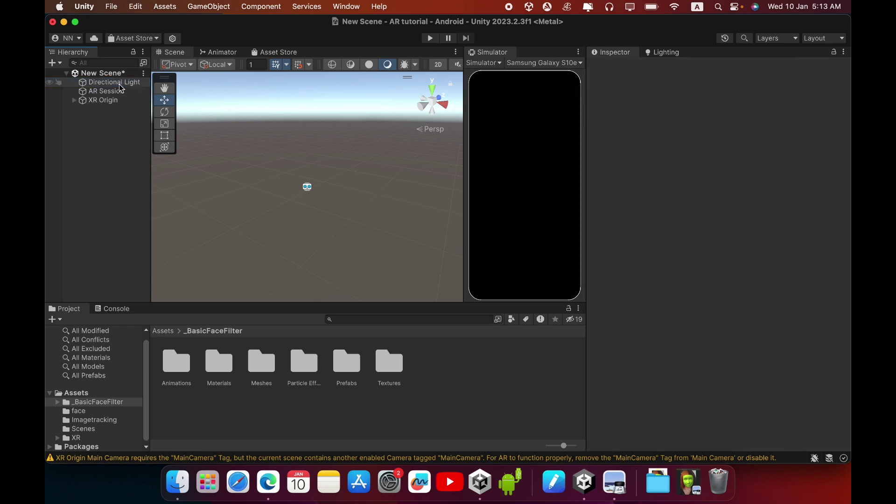
- Add an AR Face Manager component to XR Origin
left_click(103, 101)
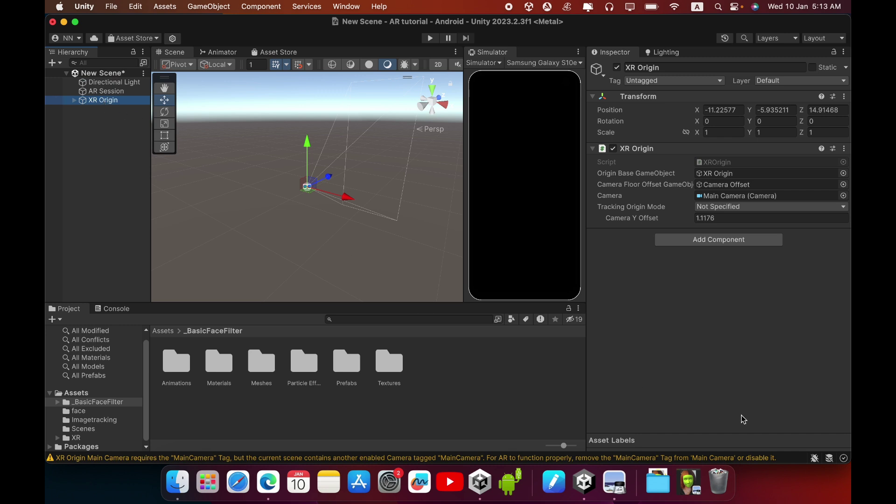
left_click(741, 242)
type("face")
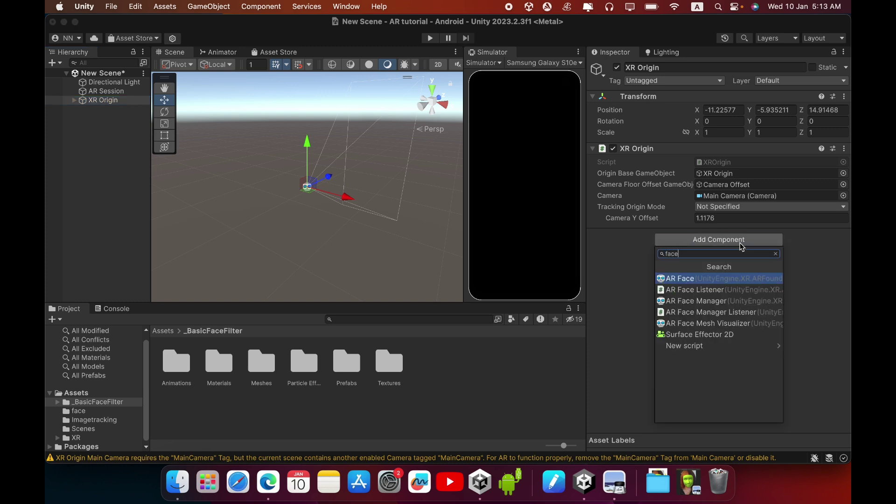
left_click(724, 301)
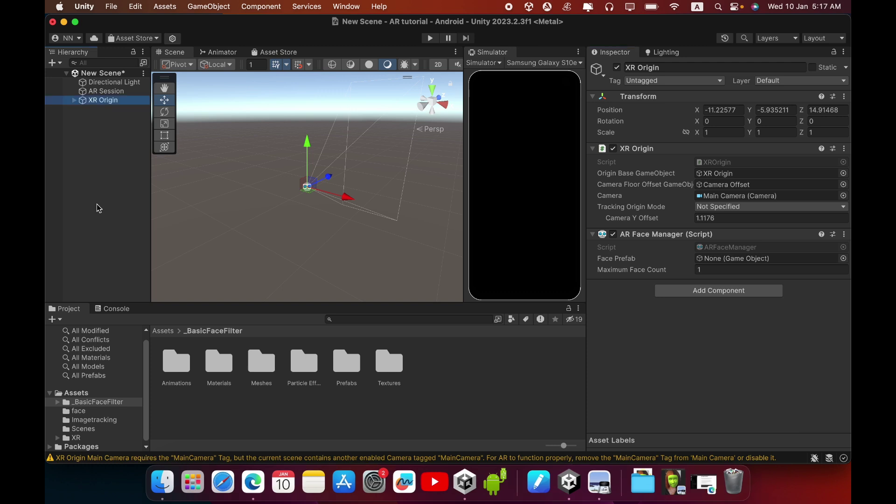
- Set the AR Camera Manager Facing Direction on XR Origin's Main Camera to User
left_click(74, 100)
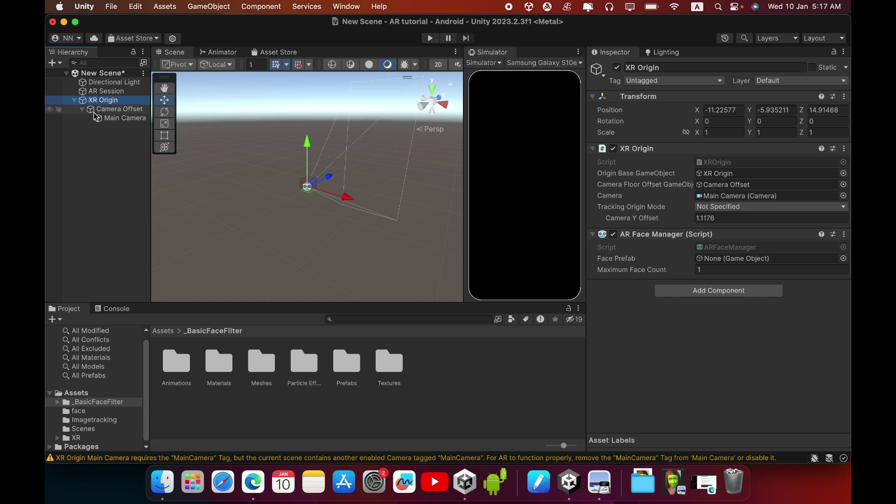
left_click(124, 118)
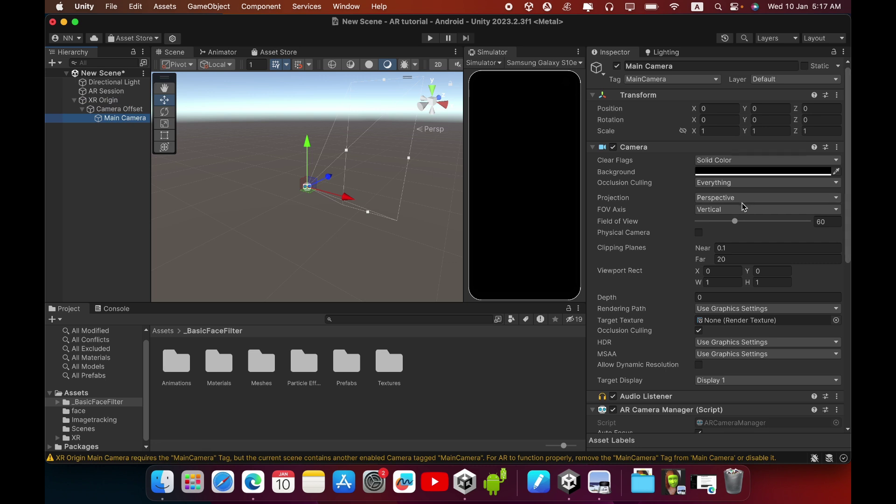
scroll(743, 207, "down", 5)
scroll(744, 207, "down", 2)
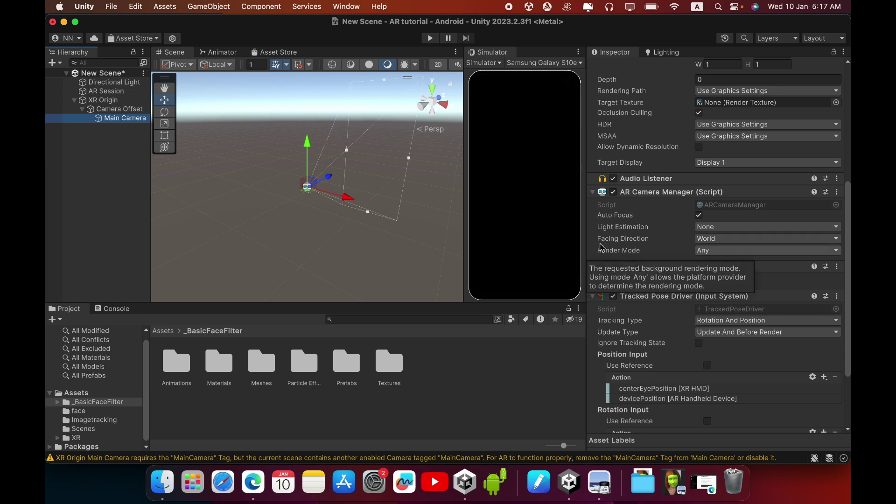
left_click(708, 243)
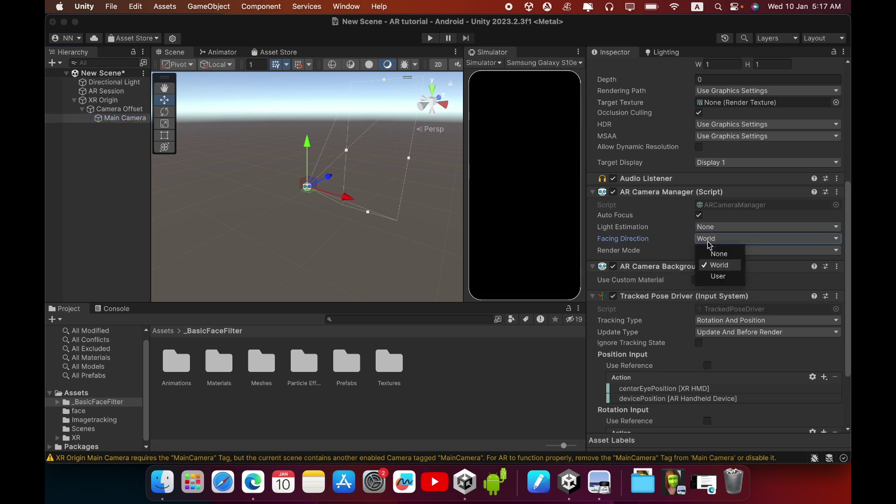
left_click(714, 277)
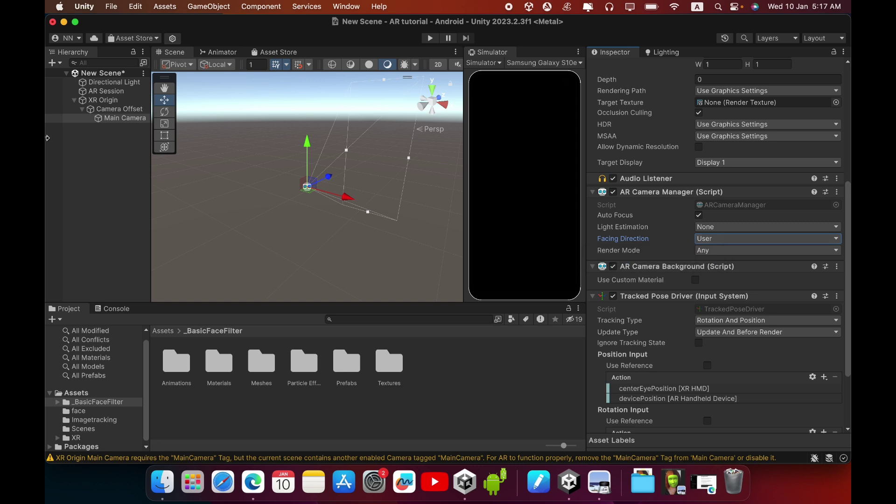
left_click(86, 173)
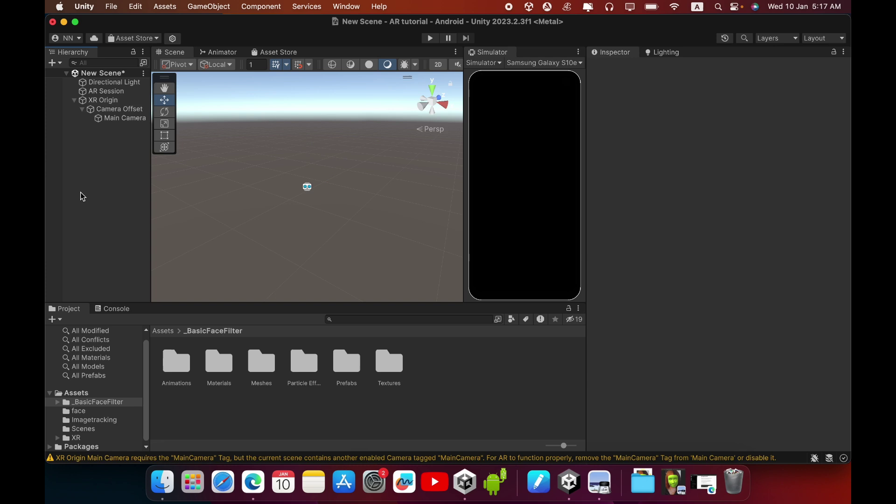
- Add an AR Default Face object to the scene from the XR menu
right_click(98, 151)
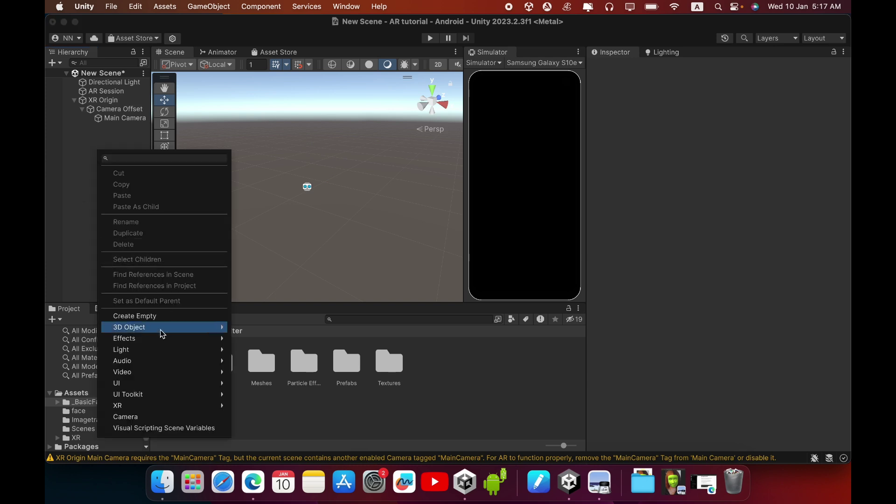
mouse_move(144, 405)
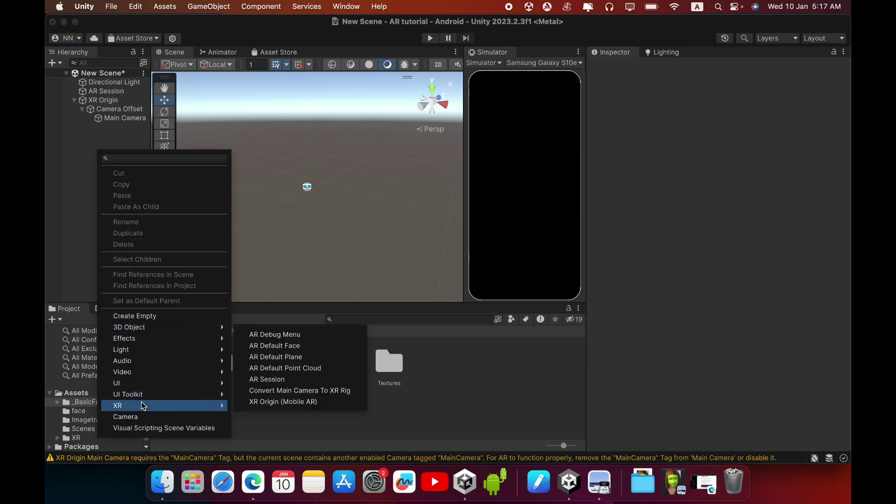
left_click(301, 349)
left_click(103, 216)
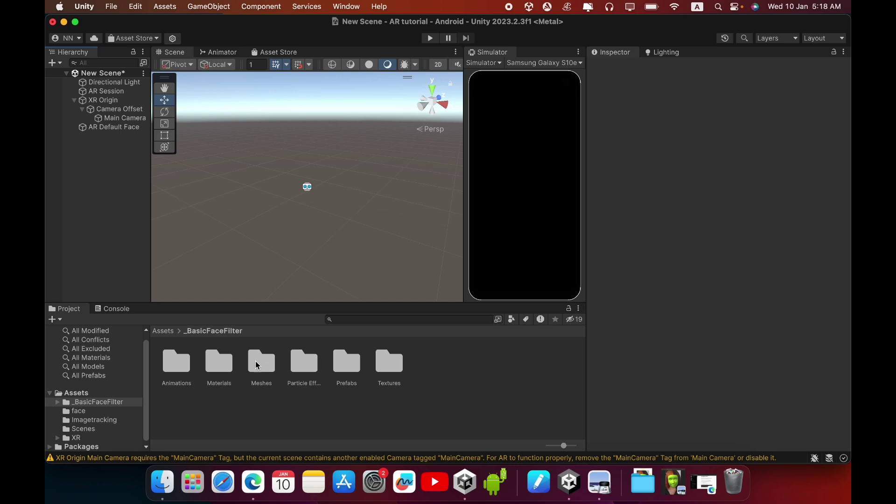
- Delete the old AR Default Face prefab from the face folder
left_click(165, 331)
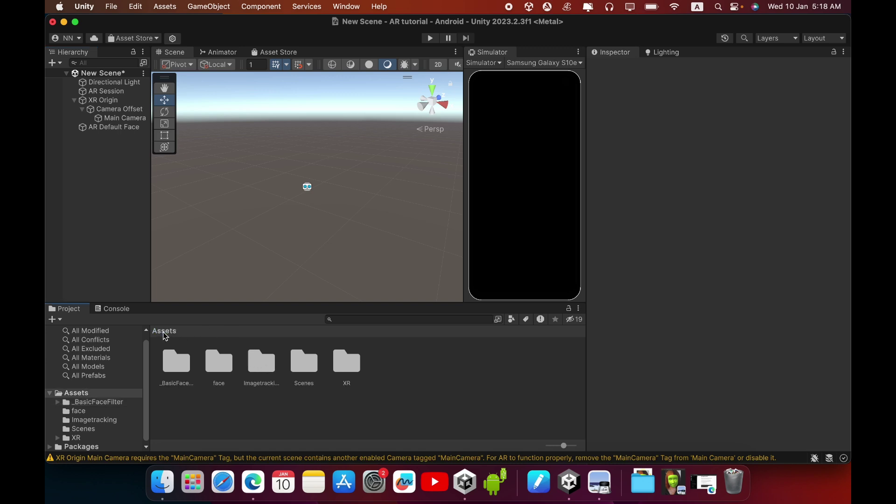
double_click(223, 368)
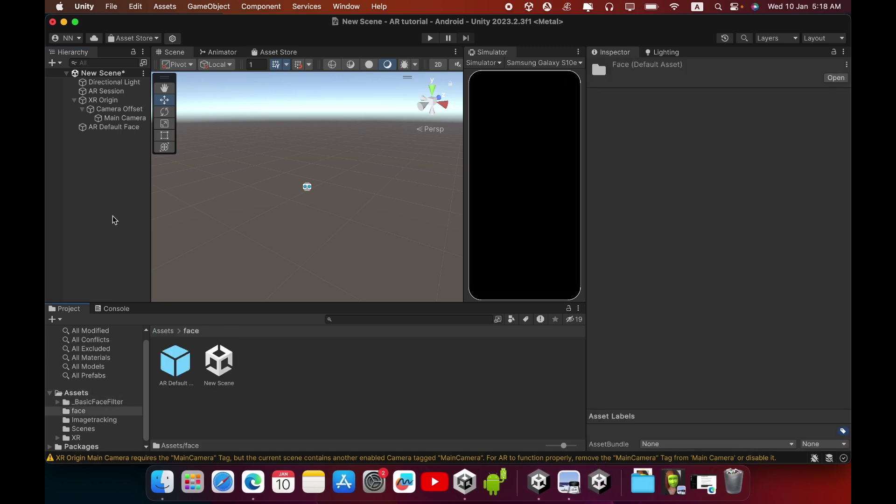
left_click(166, 359)
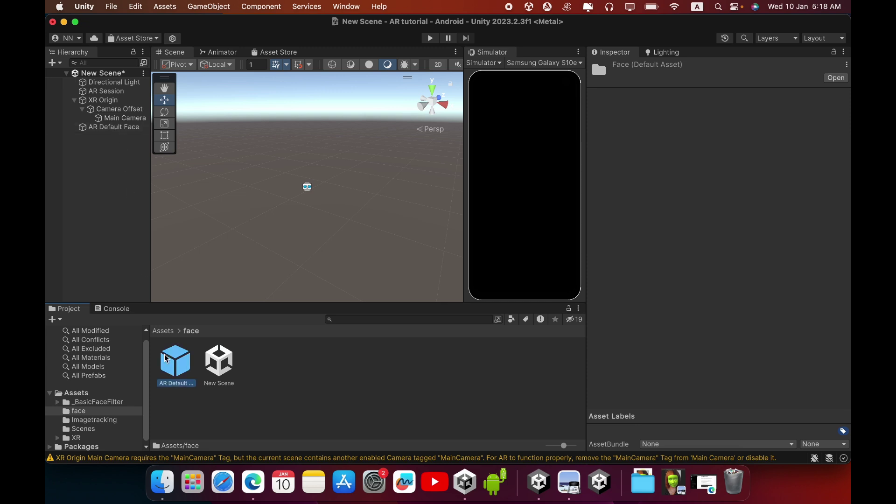
key("super+BackSpace")
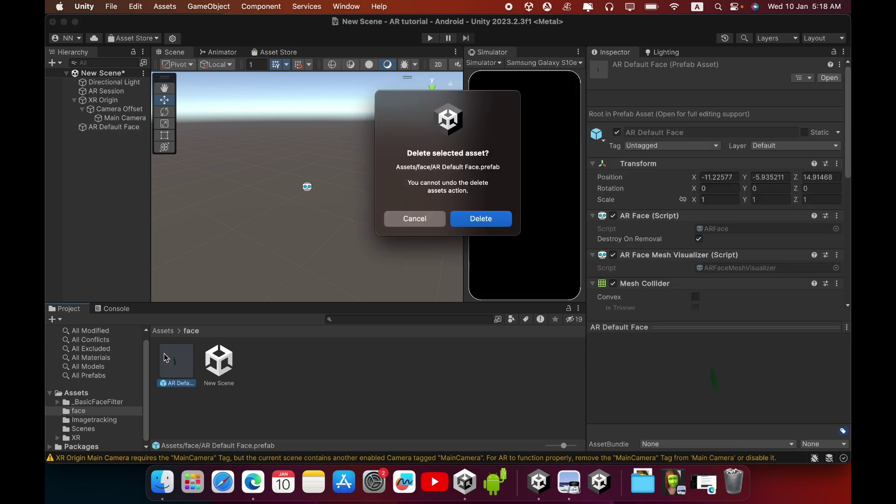
left_click(486, 217)
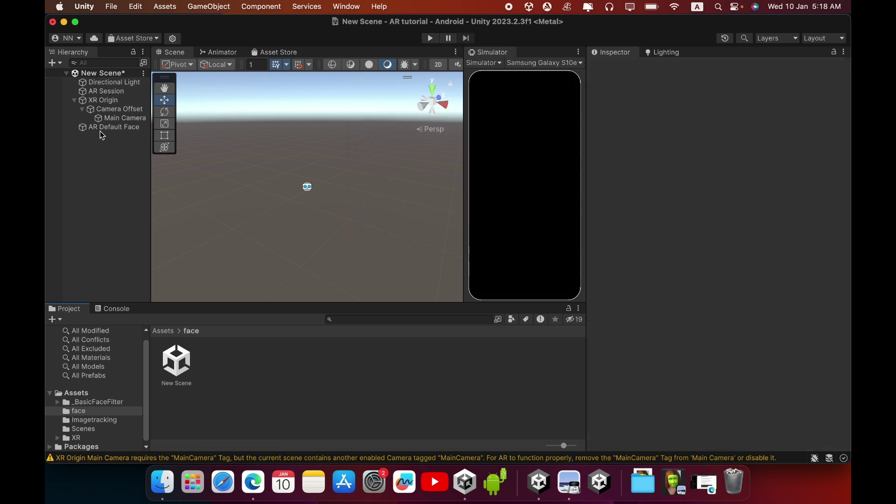
- Save the scene's AR Default Face object as a new prefab in the face folder
left_click(100, 130)
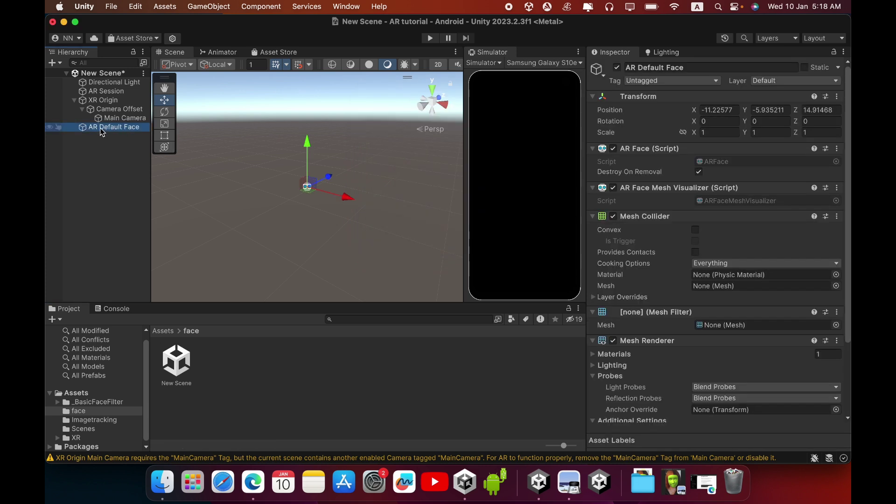
left_click_drag(102, 133, 257, 386)
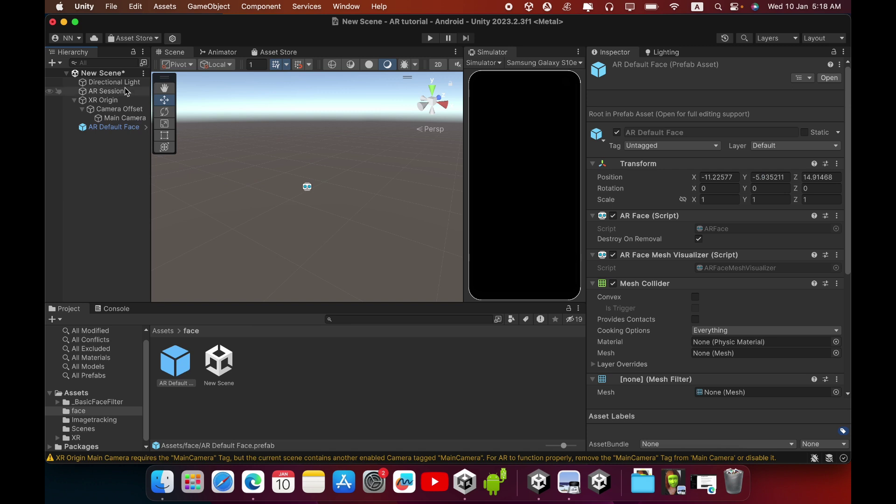
left_click(117, 128)
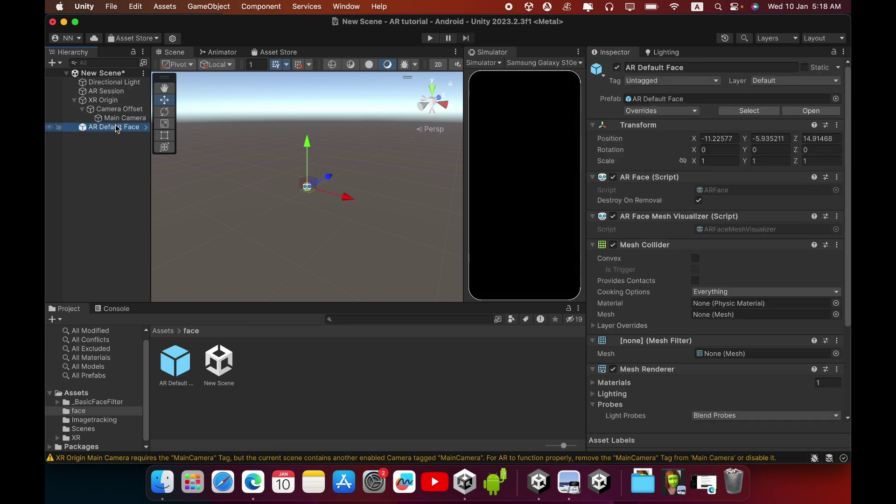
- Remove the AR Default Face instance and assign the prefab as XR Origin's Face Prefab
key("super+BackSpace")
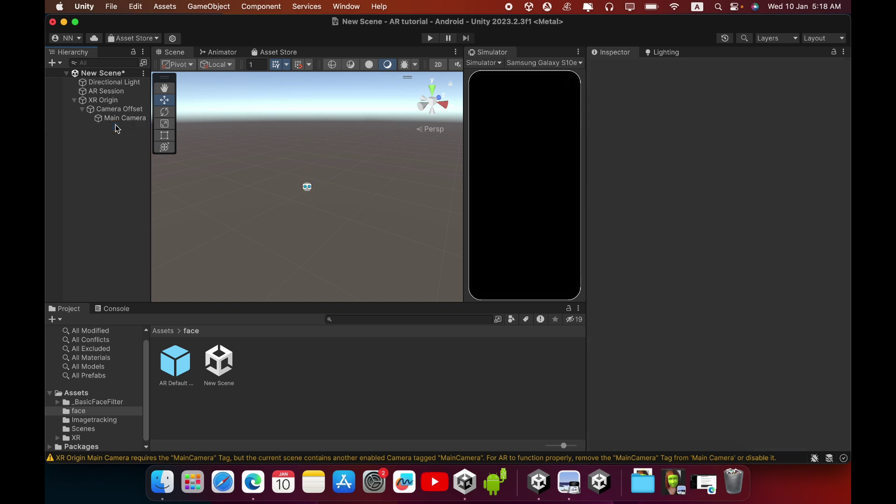
left_click(115, 102)
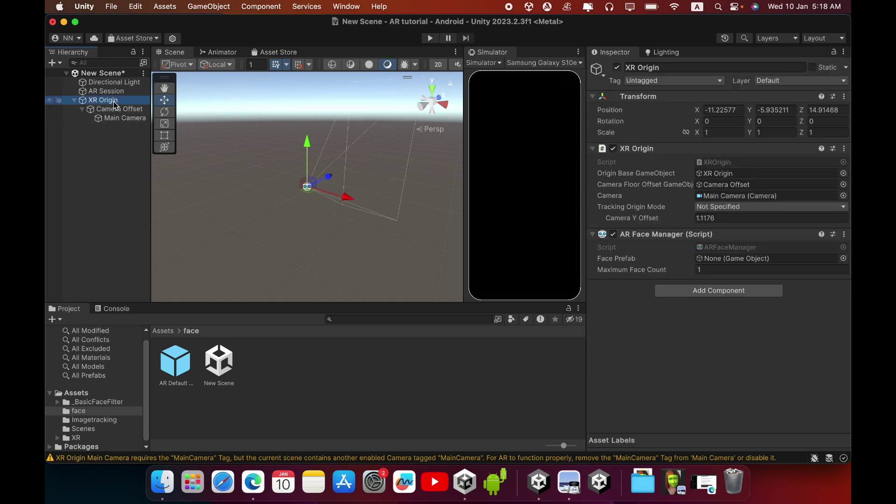
left_click_drag(186, 360, 742, 262)
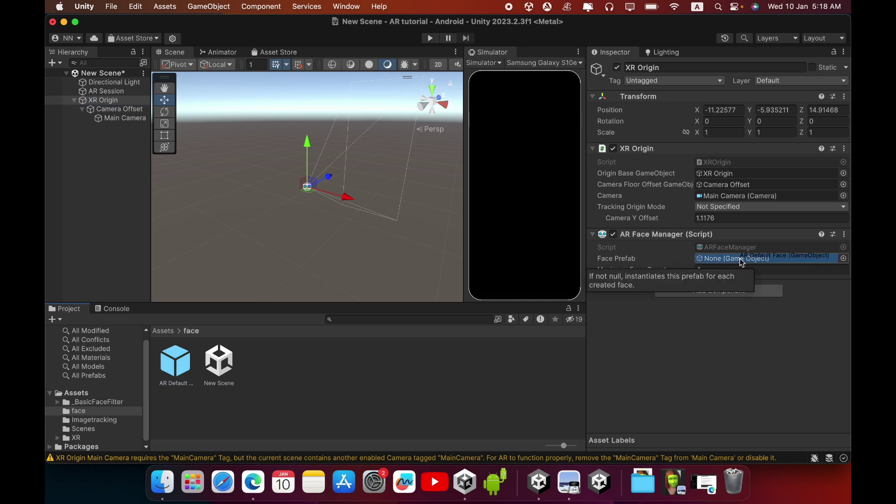
mouse_move(742, 261)
left_mouse_down()
mouse_move(745, 310)
mouse_move(735, 262)
left_mouse_up()
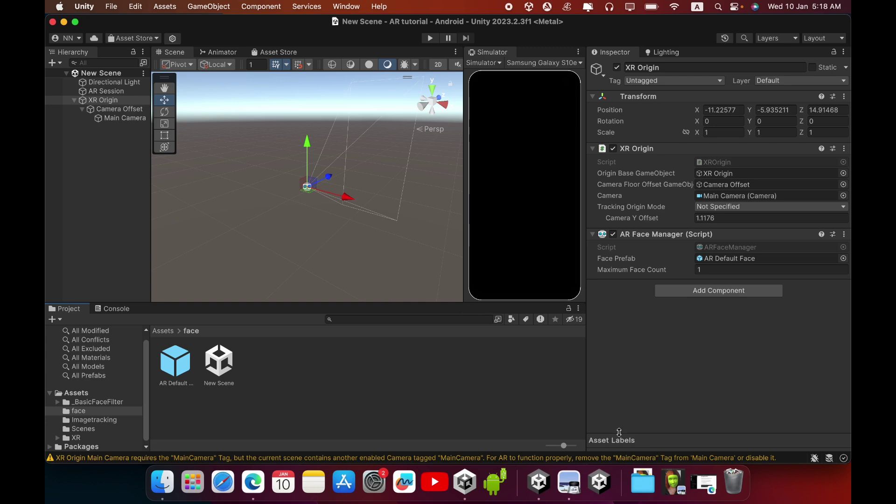
left_click(671, 489)
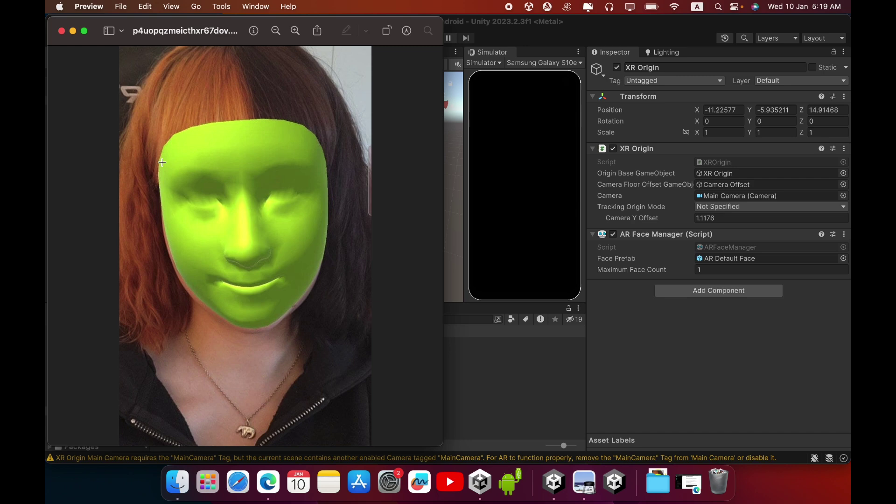
left_click(61, 30)
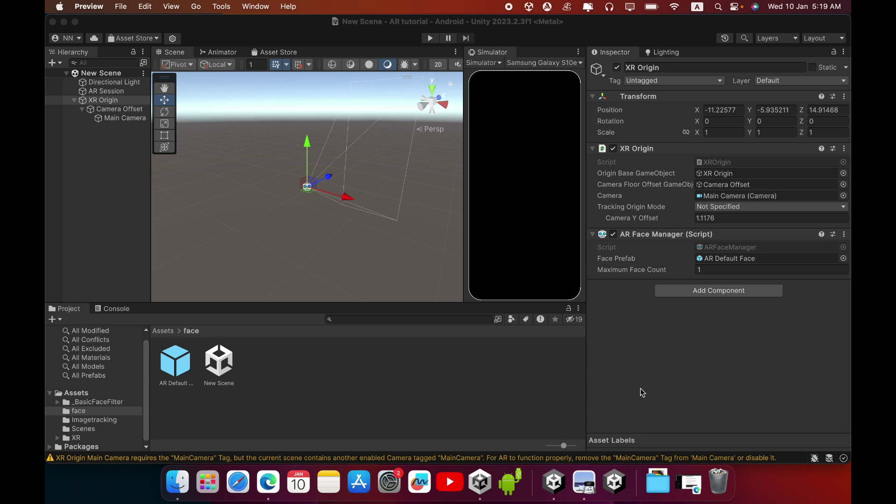
- Check the arface download folder in Finder, close it, and return to Unity's Assets folder
left_click(653, 490)
left_click(661, 433)
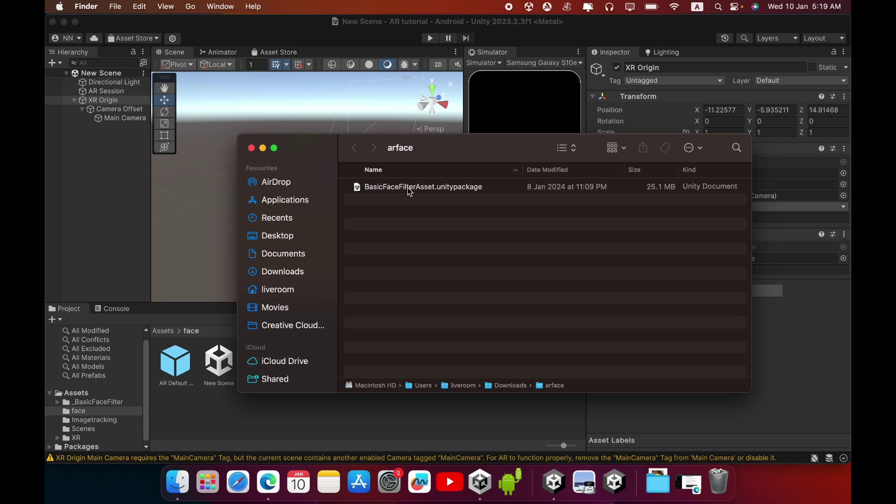
left_click(251, 148)
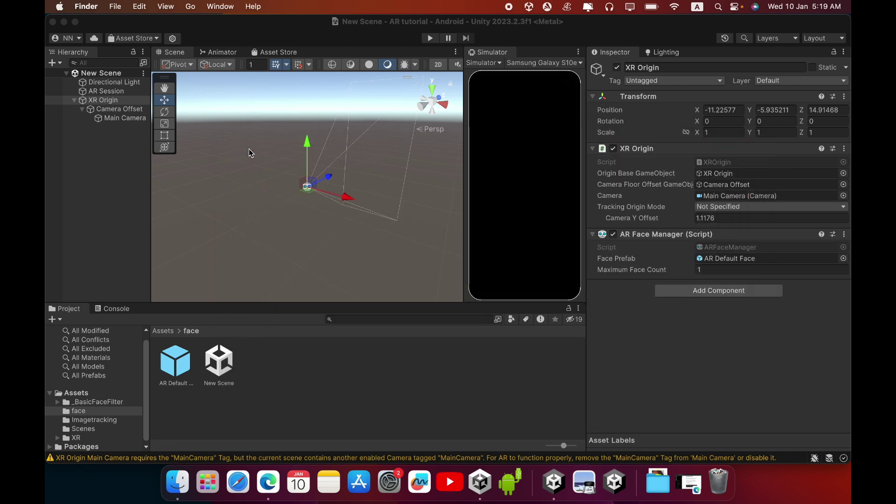
left_click(169, 332)
- Open the AR Default Face prefab from the face folder in prefab mode
left_click(169, 332)
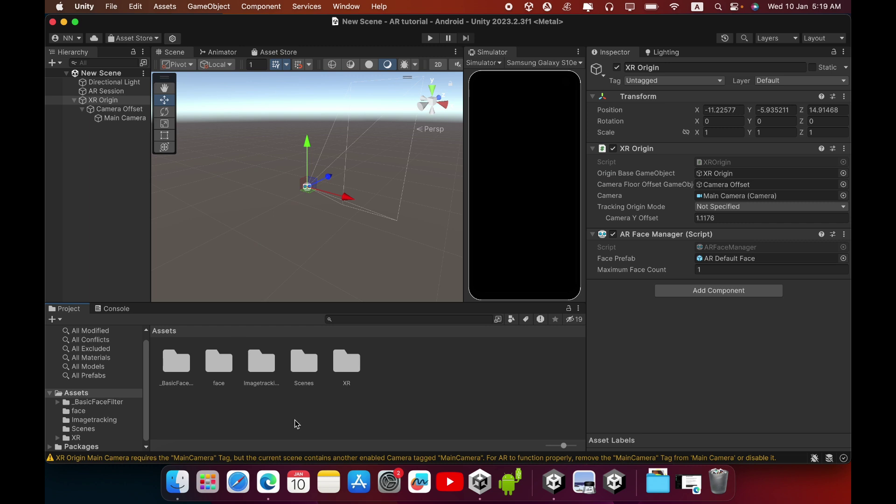
double_click(180, 365)
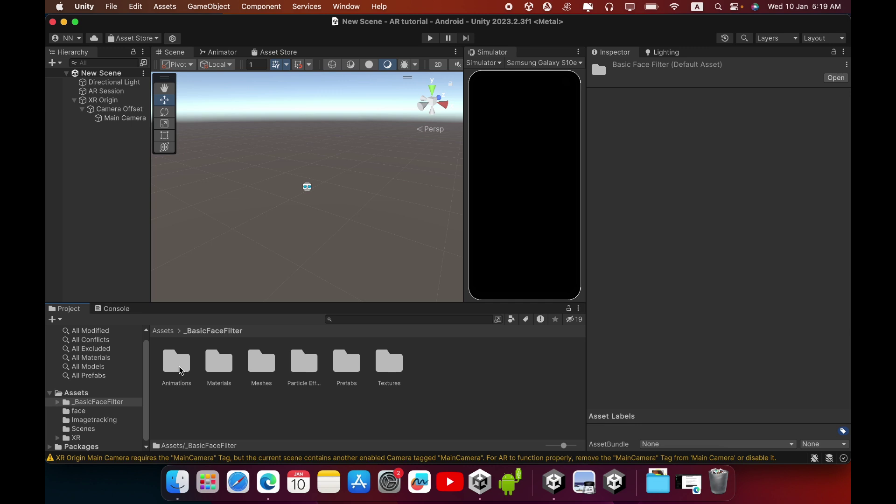
double_click(347, 363)
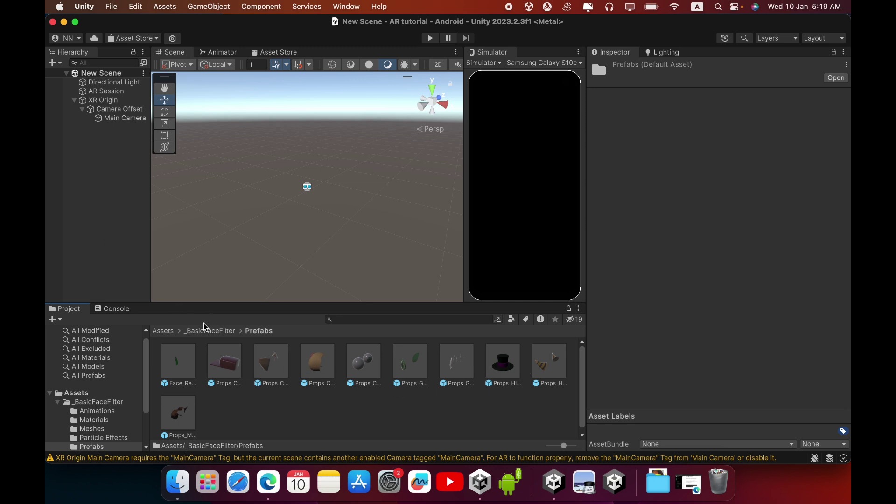
left_click(165, 332)
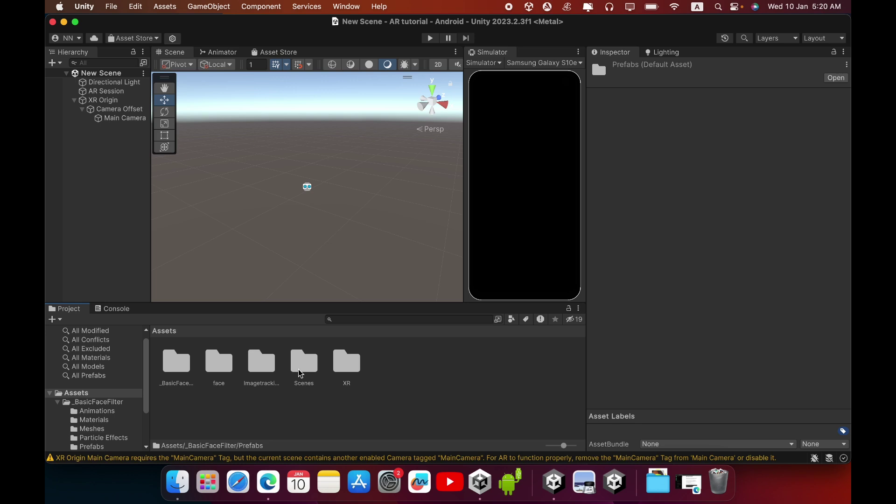
double_click(219, 363)
double_click(176, 362)
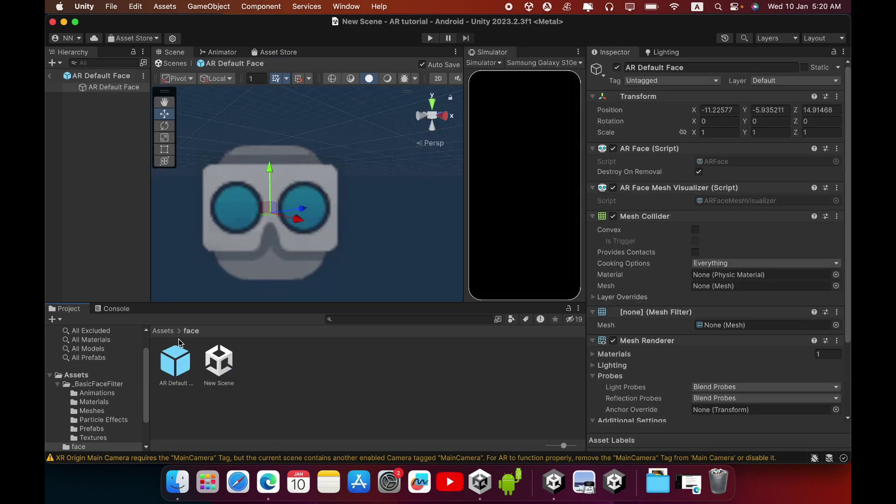
- Select the Face_Reference_Mesh prefab in _BasicFaceFilter > Prefabs
left_click(164, 331)
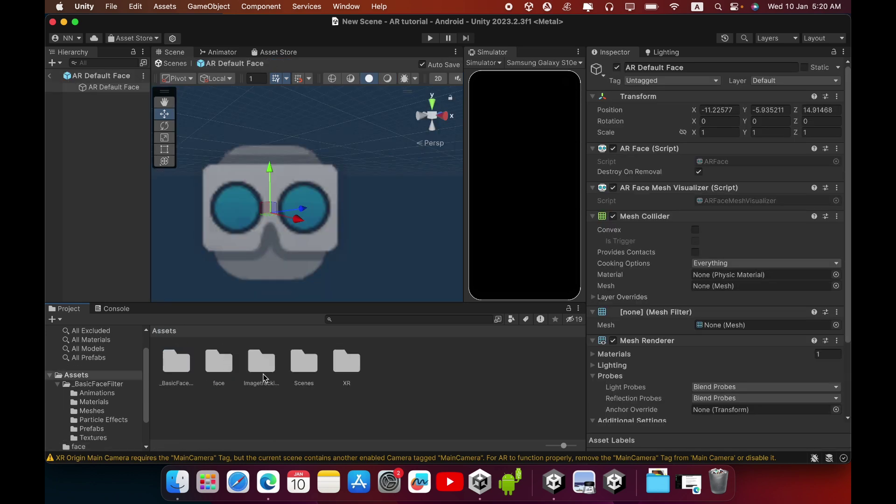
double_click(179, 378)
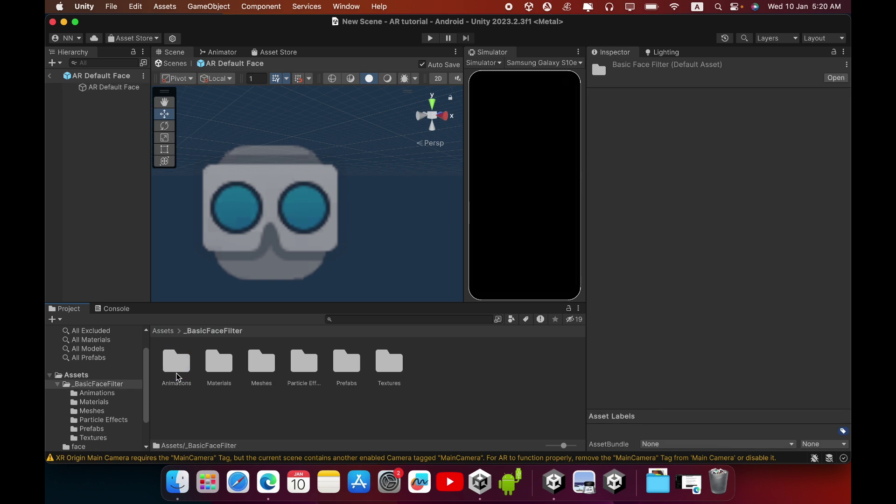
double_click(346, 369)
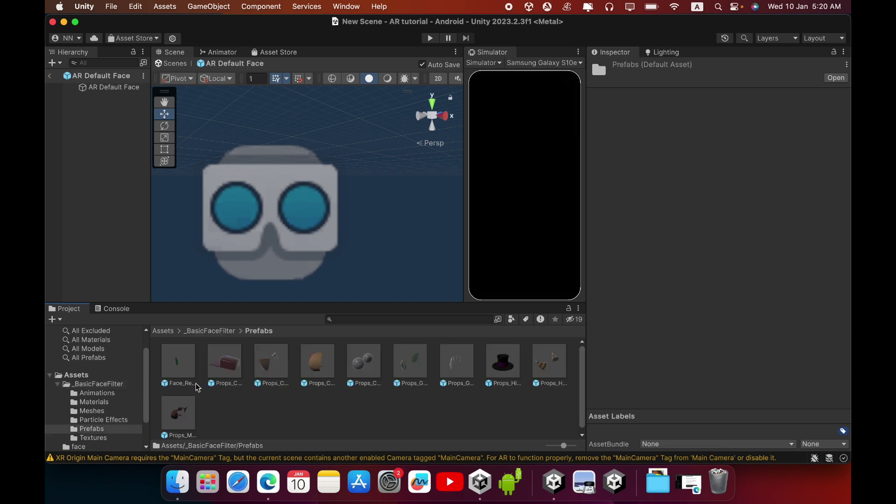
left_click(180, 369)
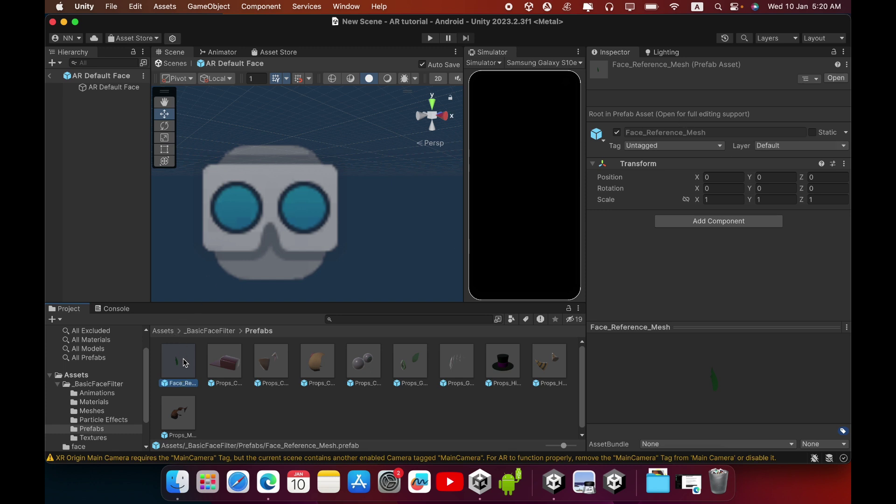
- Drag Face_Reference_Mesh into the AR Default Face prefab at position 0, 0, 0
left_click_drag(185, 363, 105, 209)
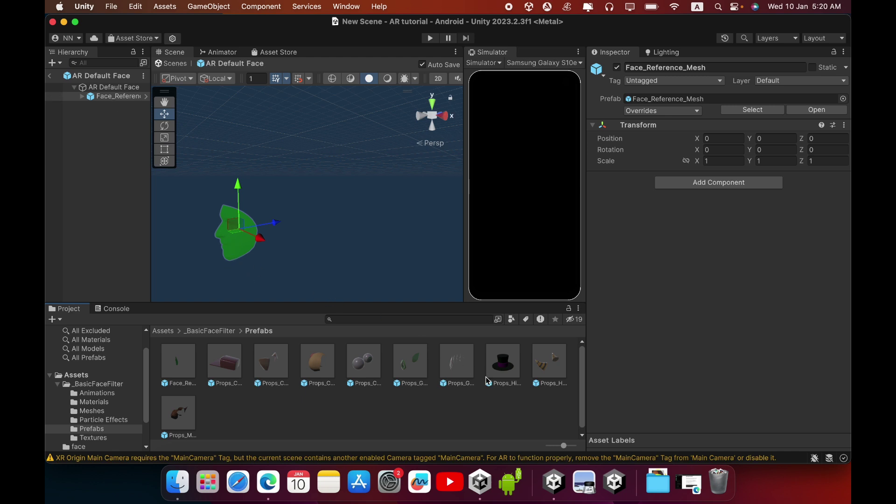
- Add Props_HiHat raised onto the top of the head, then Props_CrazyEyes over the eyes
left_click_drag(508, 372, 126, 223)
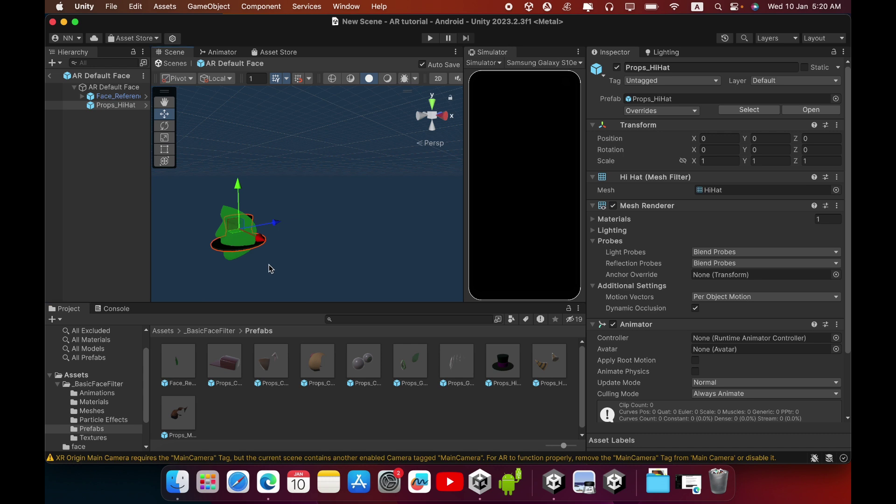
left_click_drag(271, 268, 439, 271, "alt")
key("f")
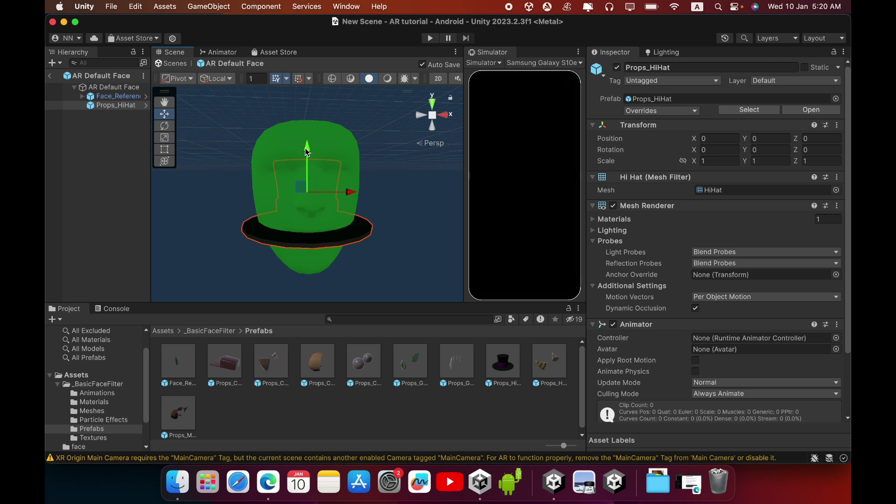
left_click_drag(311, 154, 311, 59)
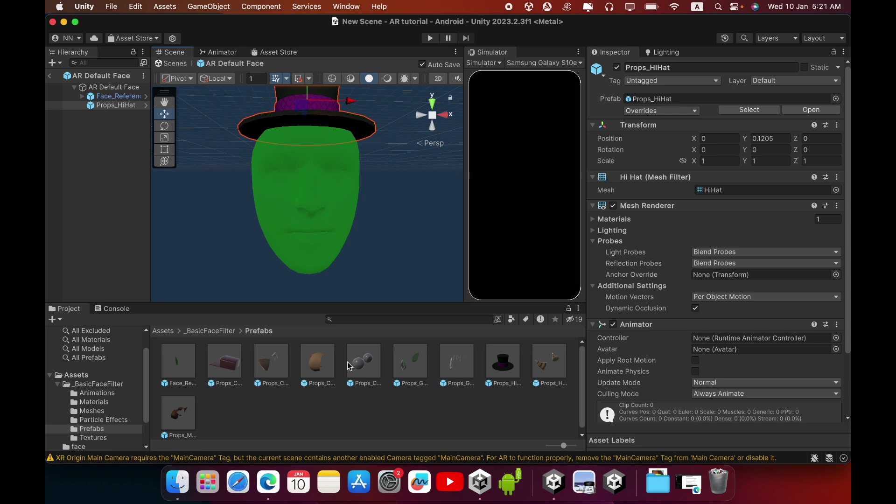
left_click_drag(364, 367, 56, 244)
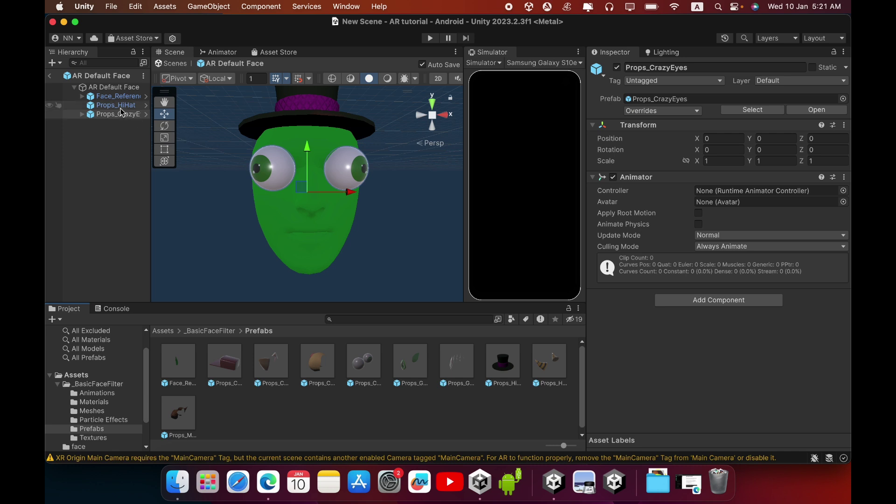
- Hide Face_Reference_Mesh and AR Default Face's Mesh Renderer, then return to the scene's XR Origin
left_click(131, 97)
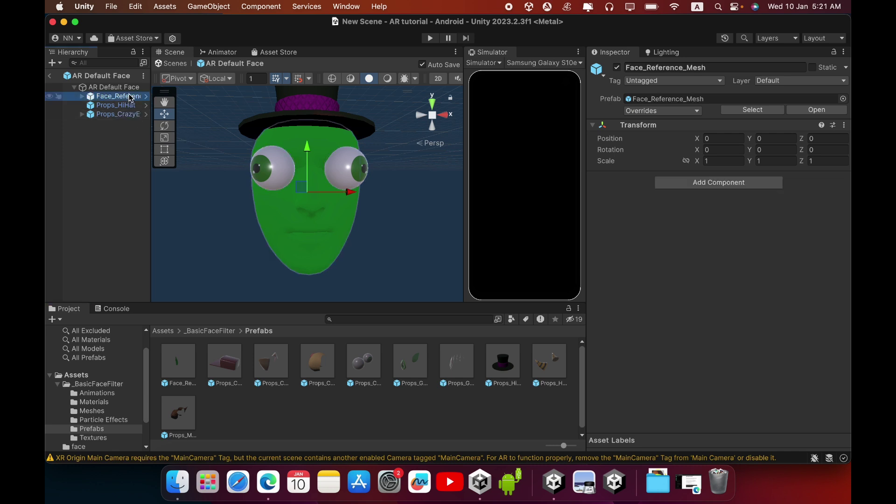
left_click(617, 68)
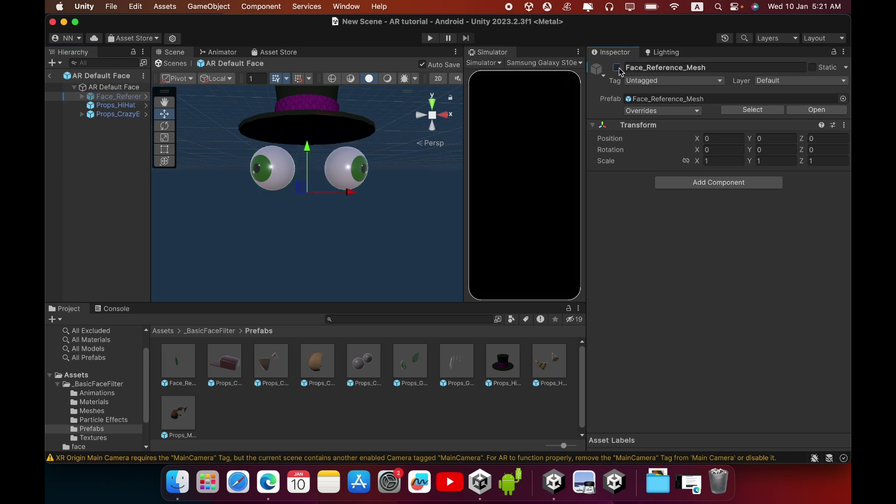
left_click(106, 90)
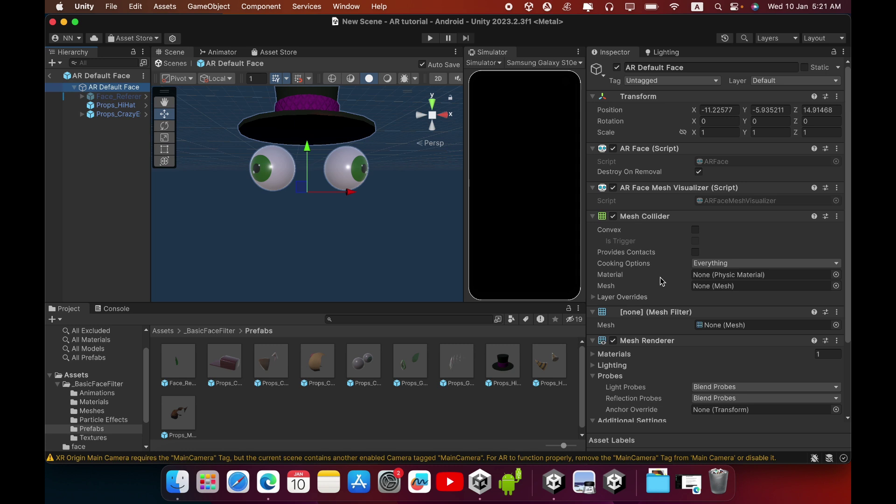
left_click(614, 342)
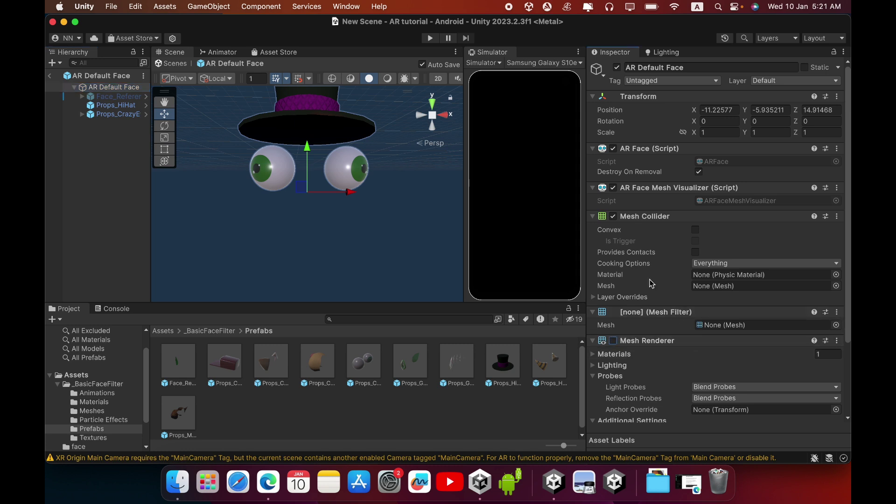
scroll(650, 282, "down", 5)
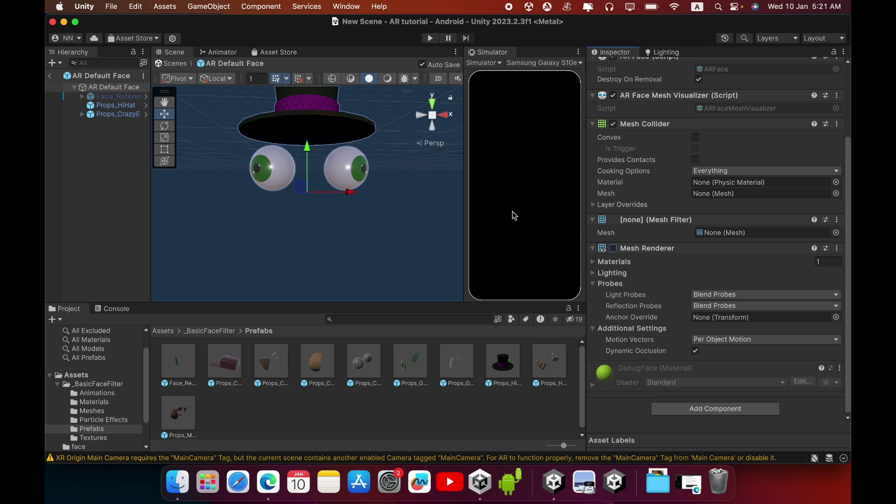
left_click(50, 76)
left_click(103, 100)
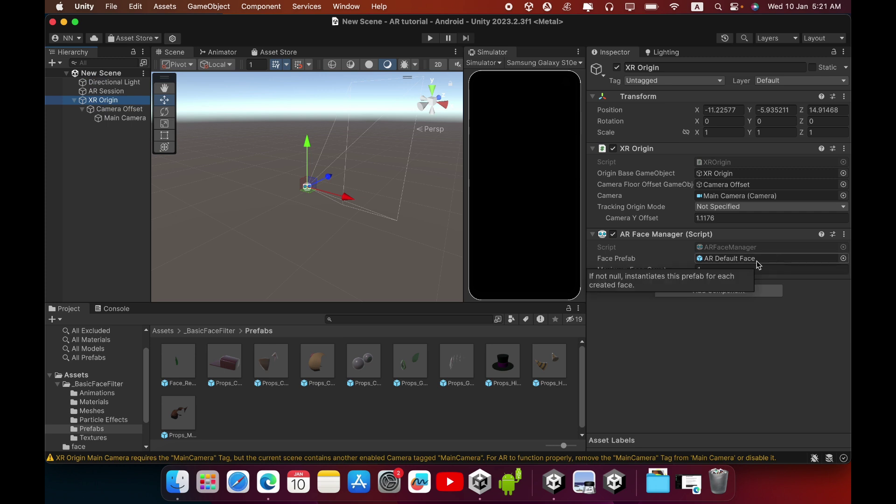
- Bring up File > Build Settings for Android and move the window aside
left_click(109, 10)
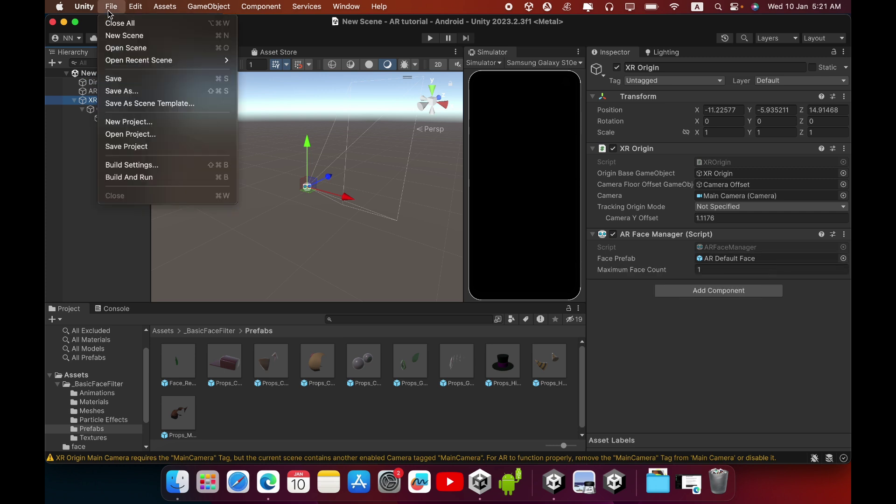
left_click(156, 166)
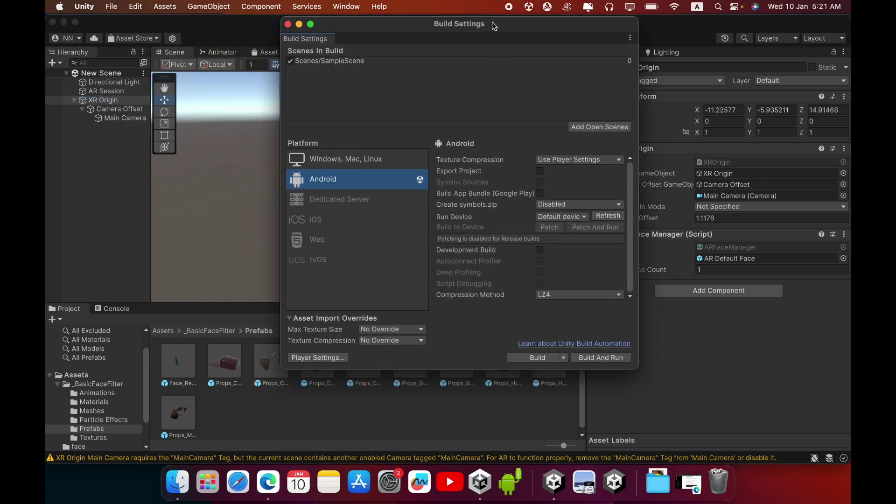
left_click_drag(494, 26, 465, 24)
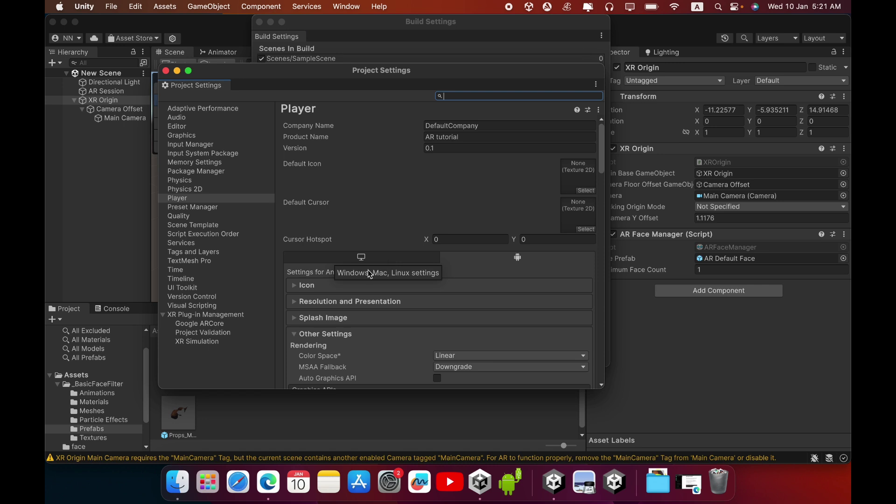
- In Player > Other Settings, keep the Minimum API Level at Android 8.0 'Oreo'
scroll(332, 304, "down", 6)
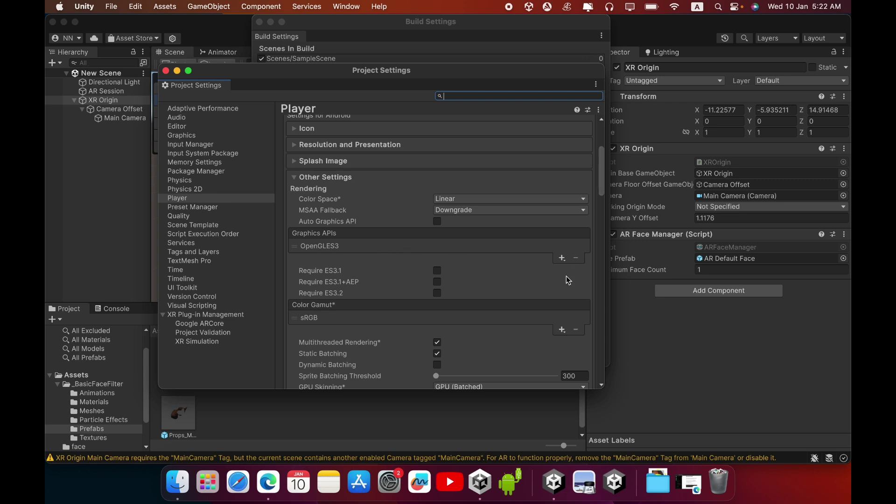
scroll(521, 266, "down", 10)
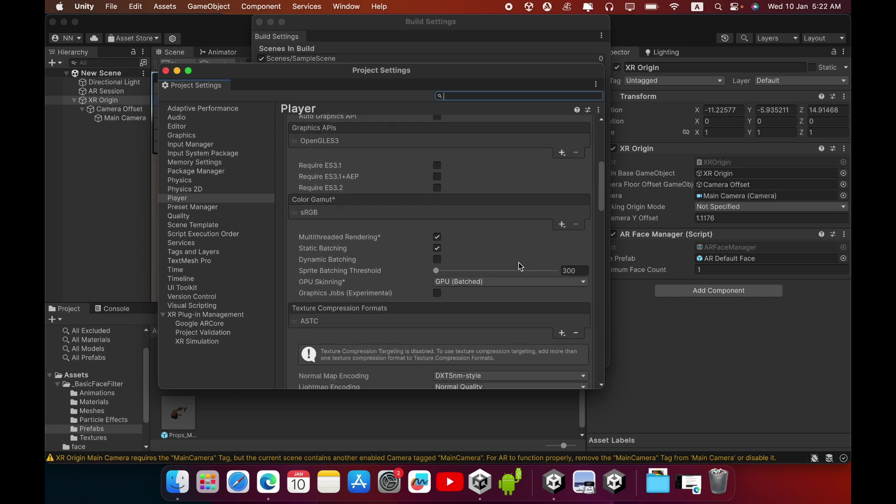
scroll(521, 267, "down", 8)
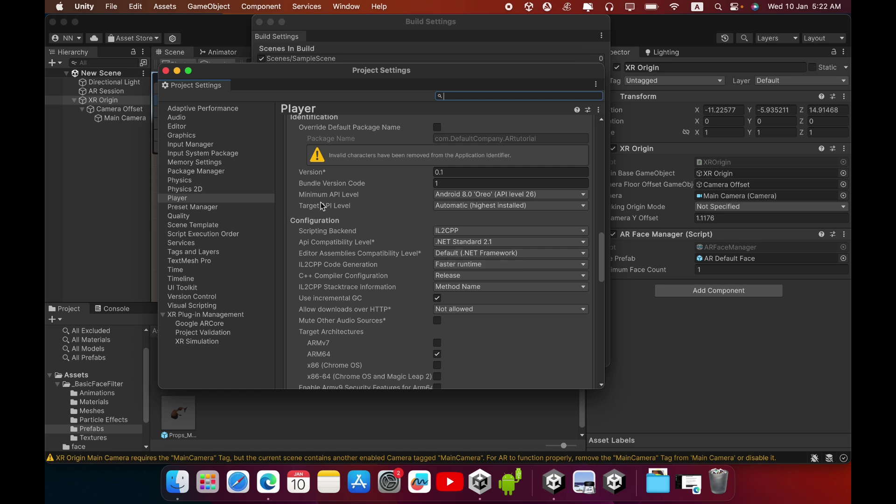
left_click(475, 197)
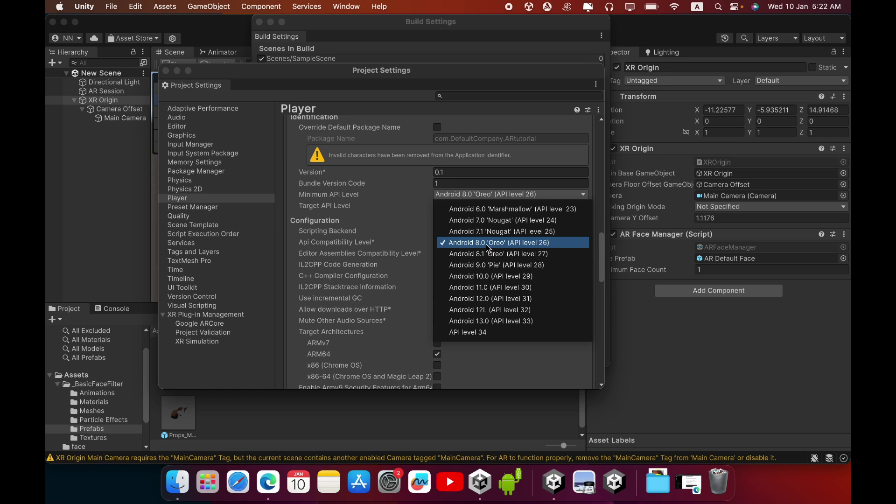
left_click(375, 209)
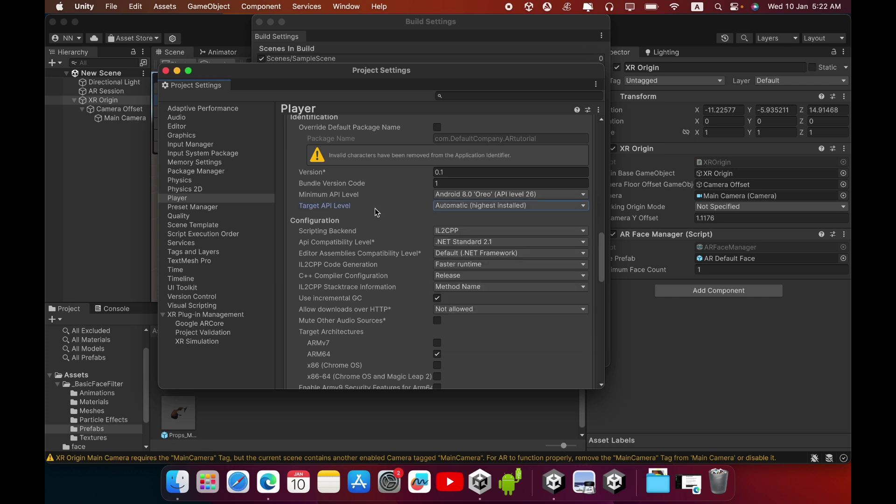
- Show XR Plug-in Management for Android with Google ARCore enabled
scroll(375, 209, "down", 2)
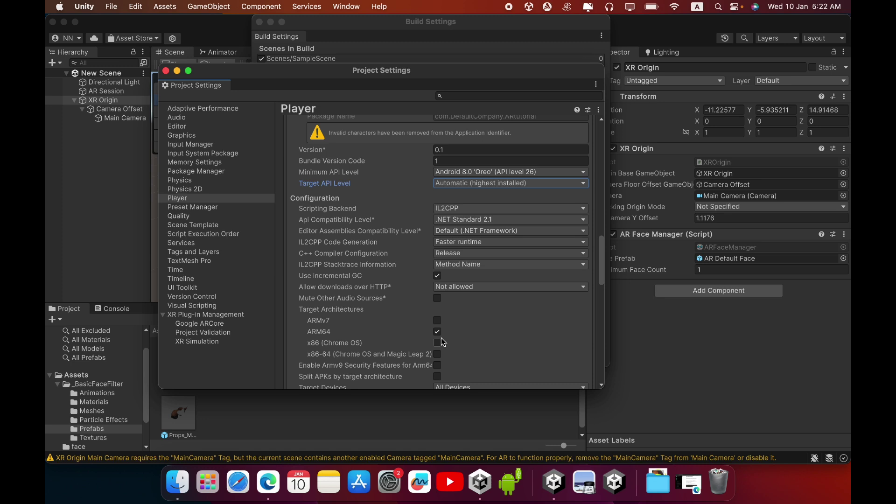
scroll(488, 322, "down", 10)
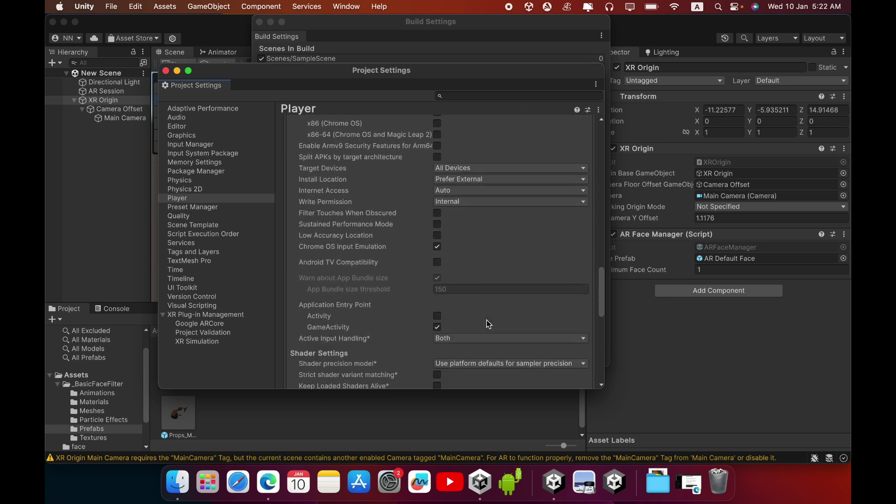
scroll(489, 325, "down", 2)
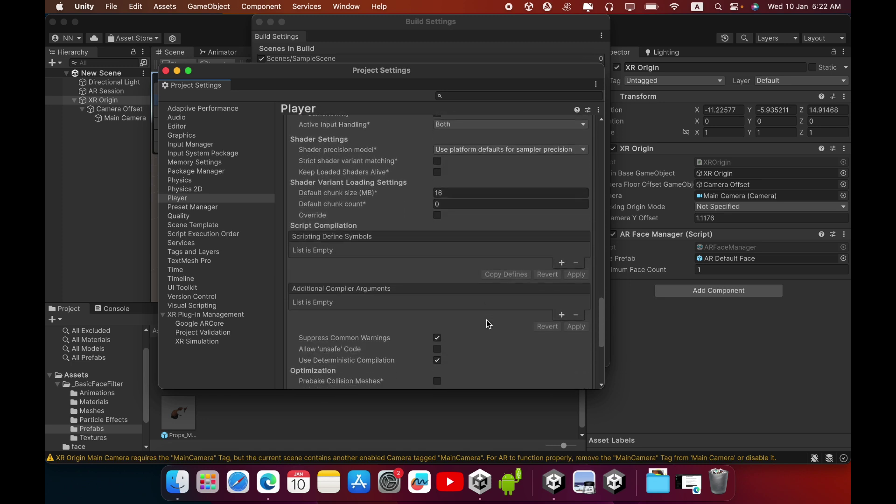
left_click(203, 316)
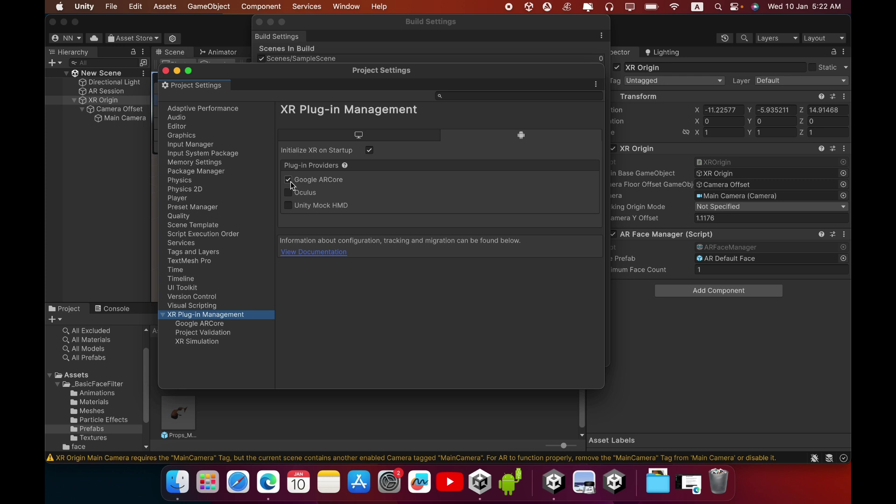
- Close Project Settings and start the Android build, proposing artutorial on the Desktop
left_click(166, 71)
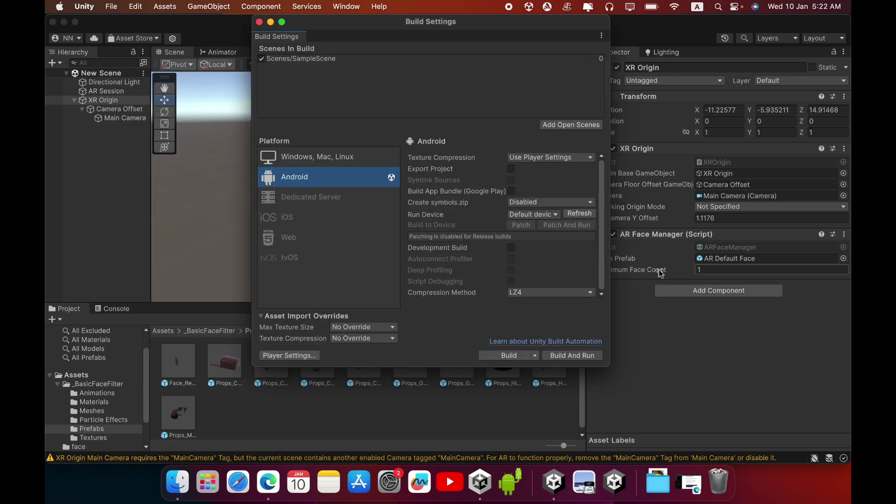
left_click(509, 355)
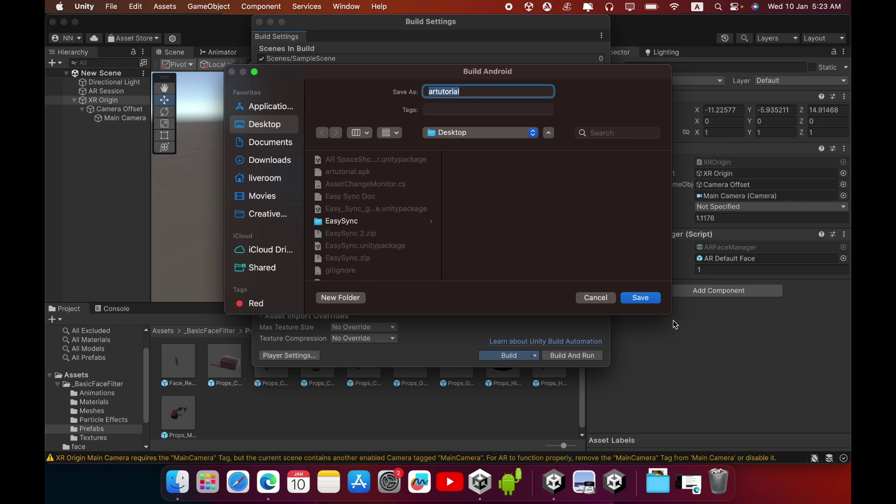
- Save the build as artutorial on the Desktop, replacing the existing artutorial.apk
left_click(641, 303)
left_click(483, 233)
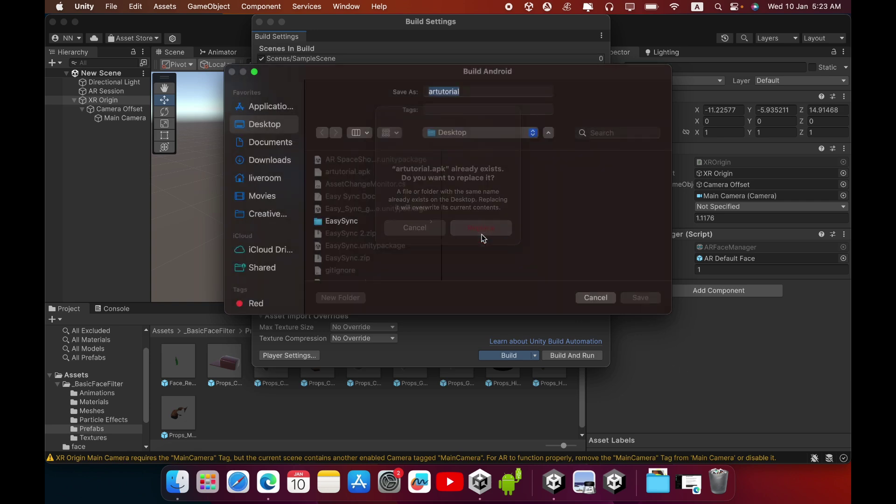